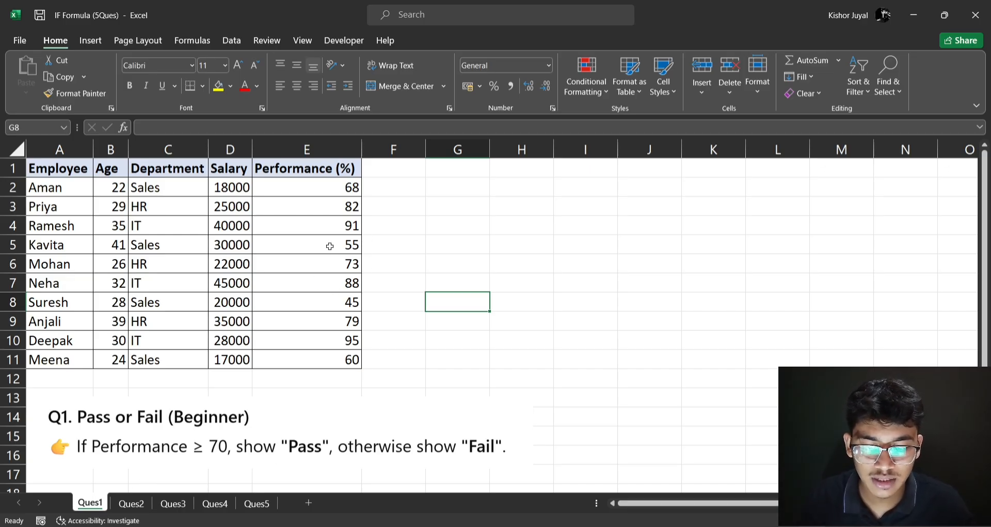
# Enter the formula =IF(E2>=70,"pass","fail") in cell F2 of the Ques1 sheet.
pyautogui.click(394, 191)
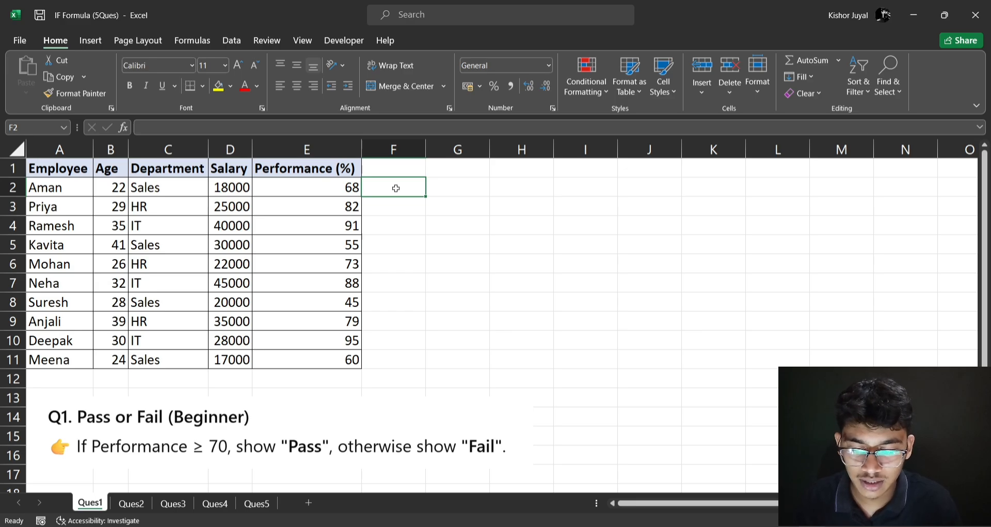
pyautogui.write('=if')
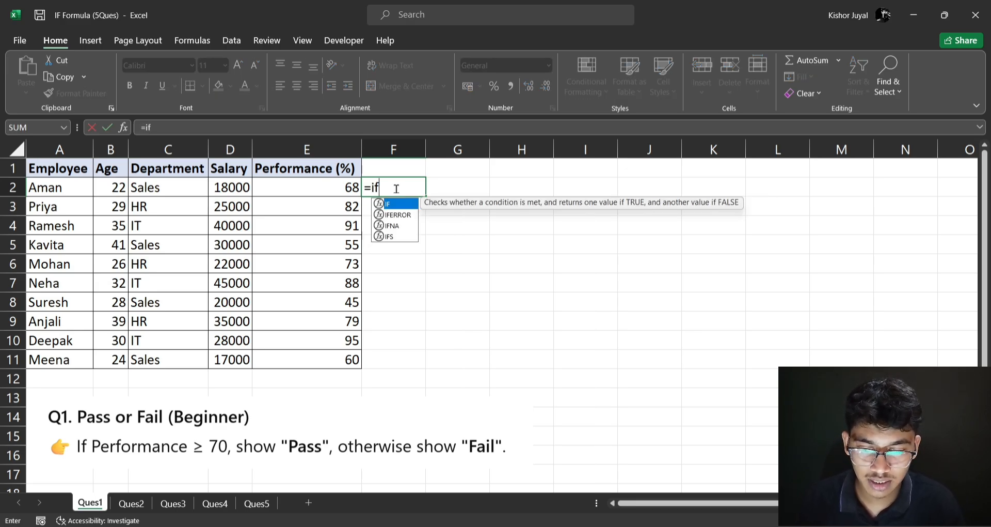
pyautogui.press('Tab')
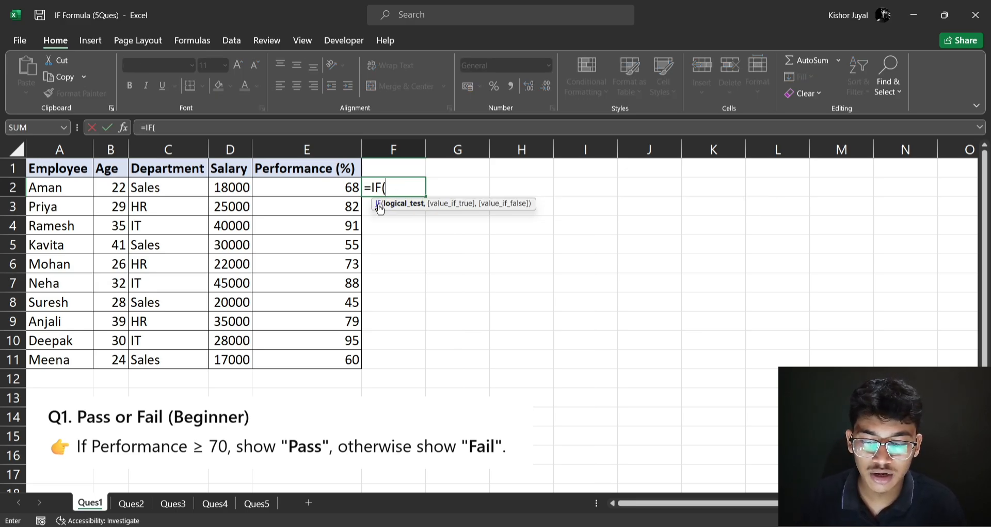
pyautogui.click(304, 190)
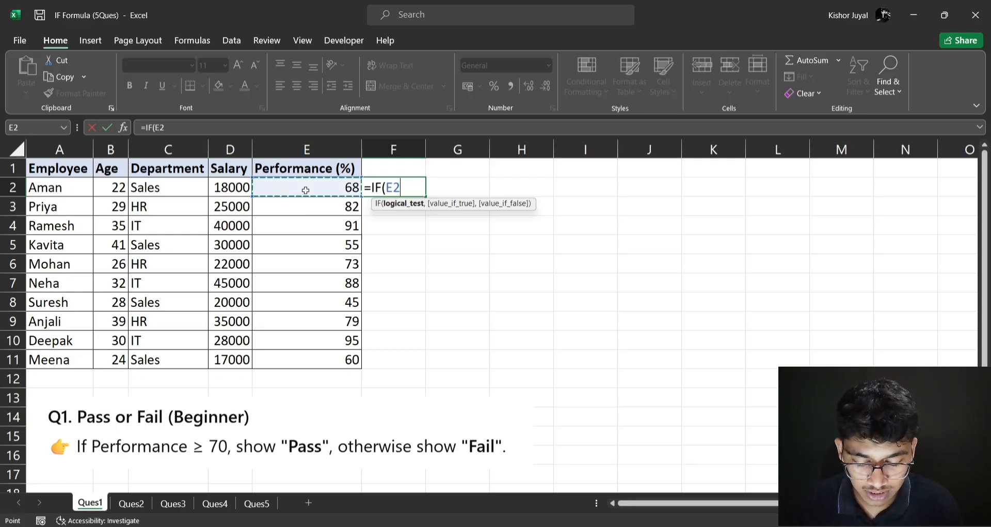
pyautogui.write('>=')
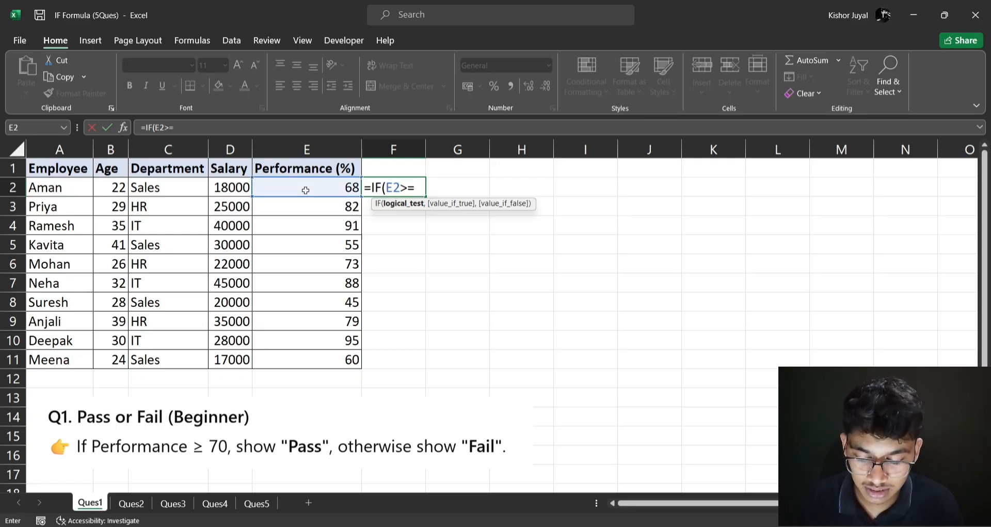
pyautogui.write('70,')
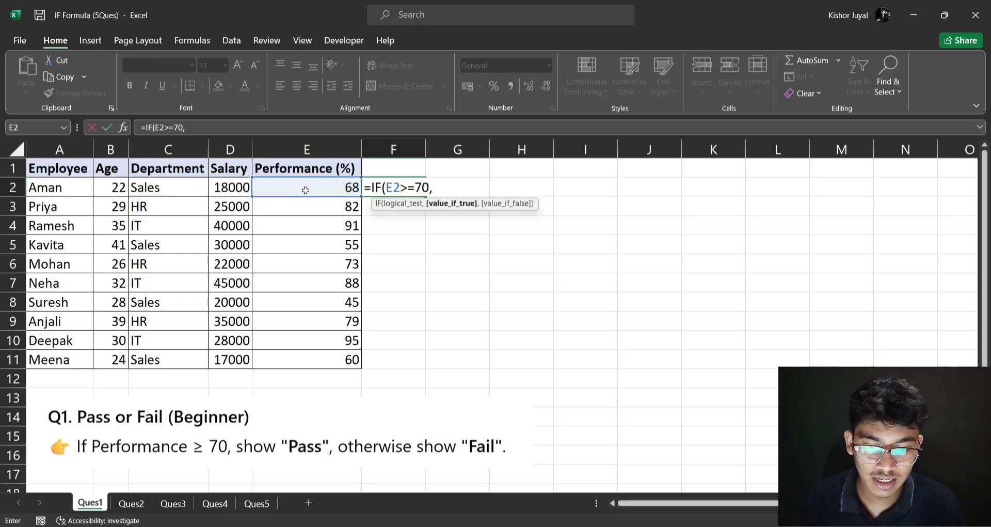
pyautogui.write('"pass",')
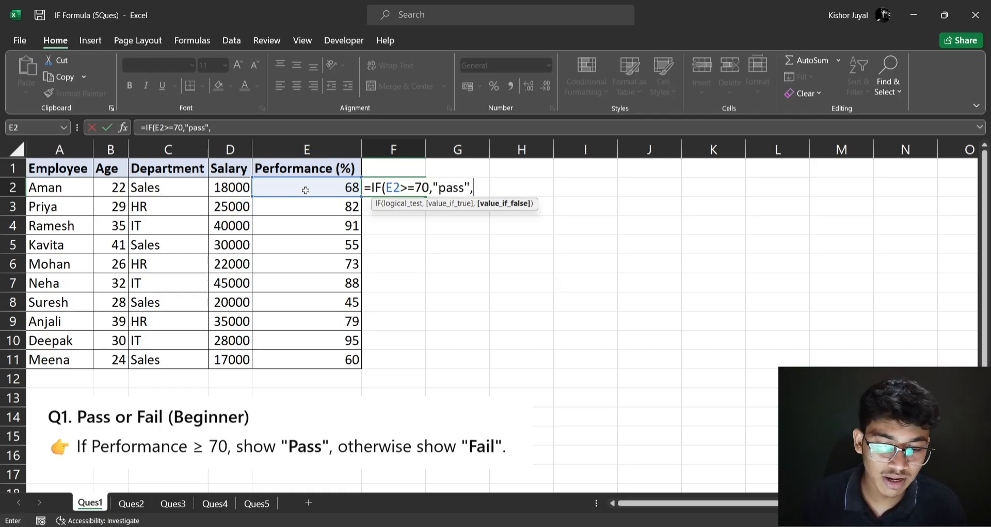
pyautogui.write('"fail"')
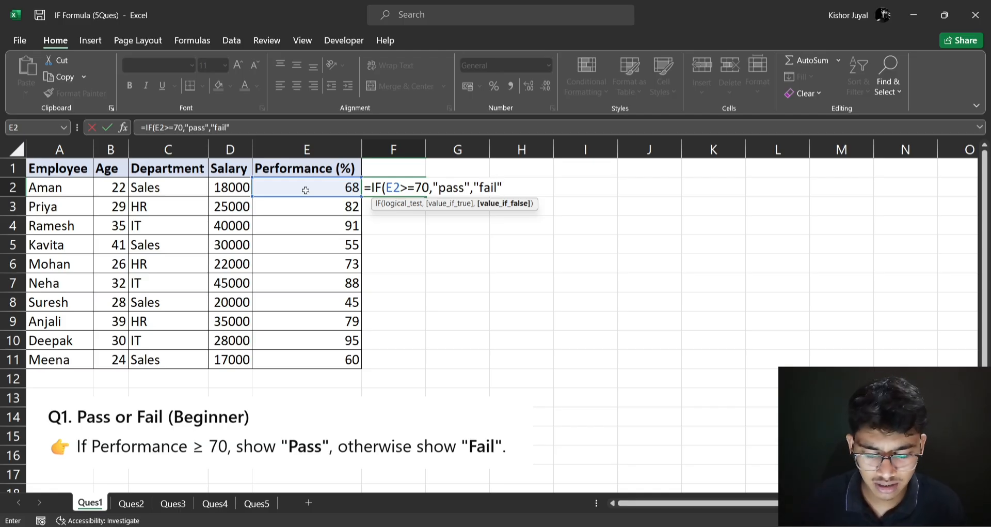
pyautogui.write(')')
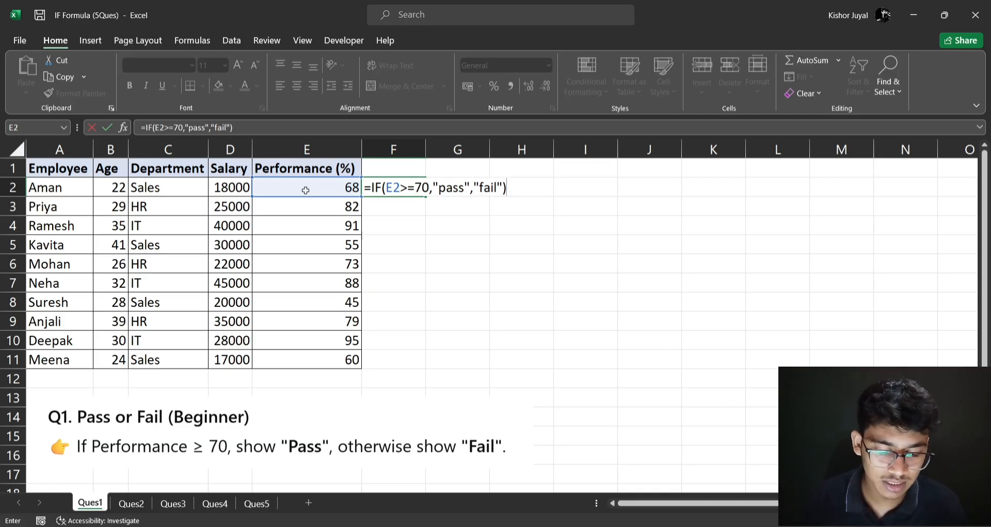
pyautogui.press('Return')
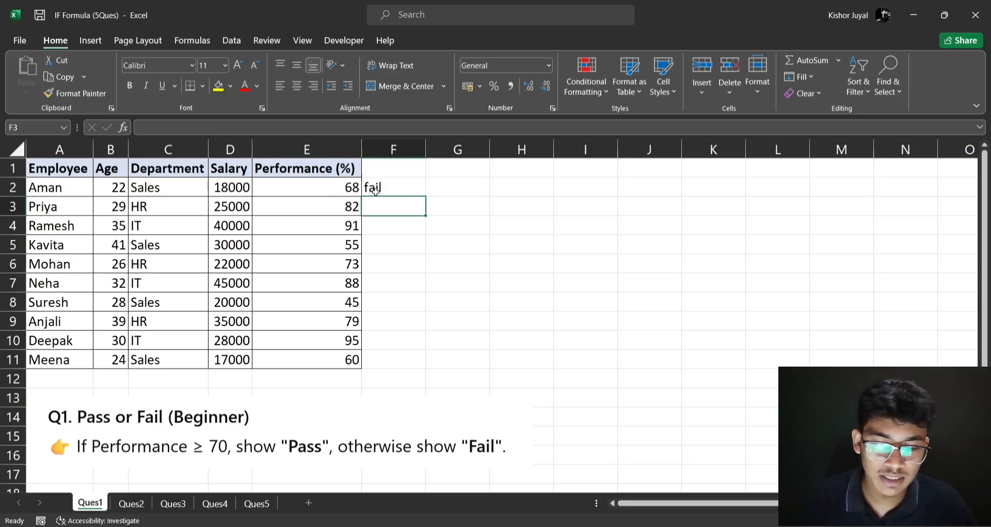
# Fill the pass/fail formula from F2 down through F11 for the remaining employees.
pyautogui.click(406, 181)
pyautogui.doubleClick(425, 200)
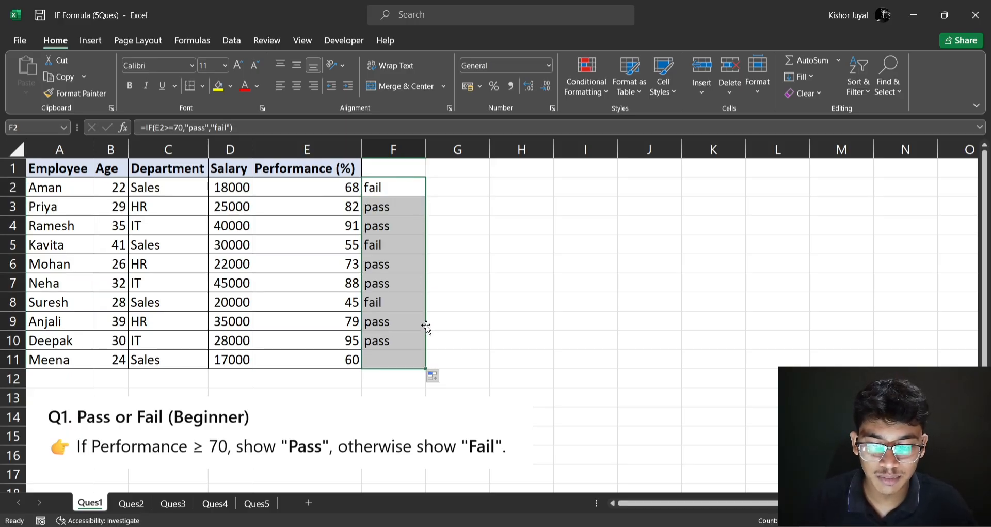
pyautogui.click(465, 300)
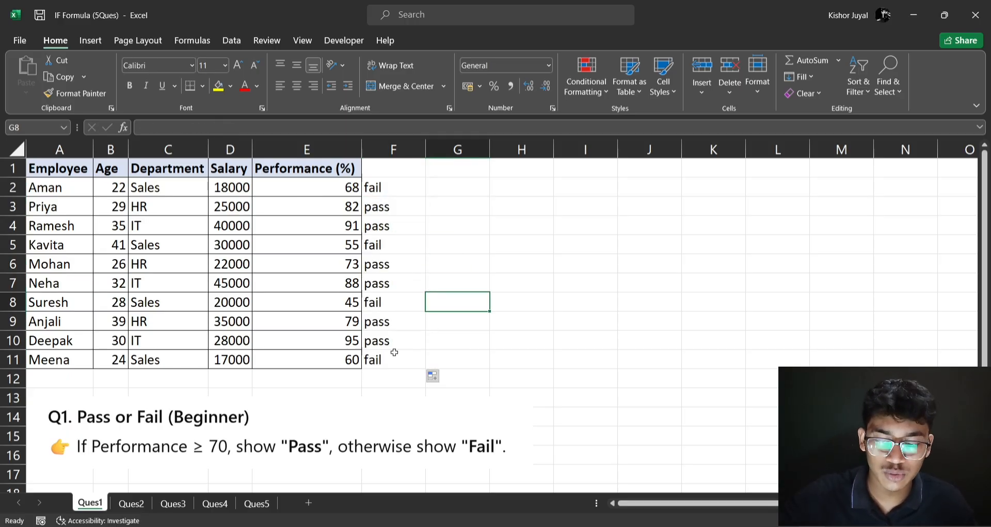
# Begin an IF formula in cell F2 of the Ques2 sheet that returns "low" when D2 is below 20000.
pyautogui.click(141, 505)
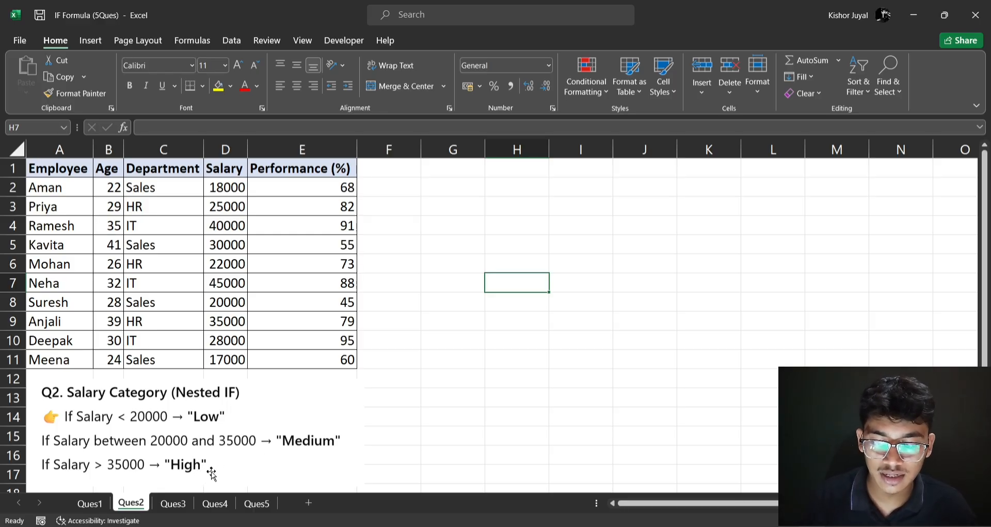
pyautogui.click(404, 185)
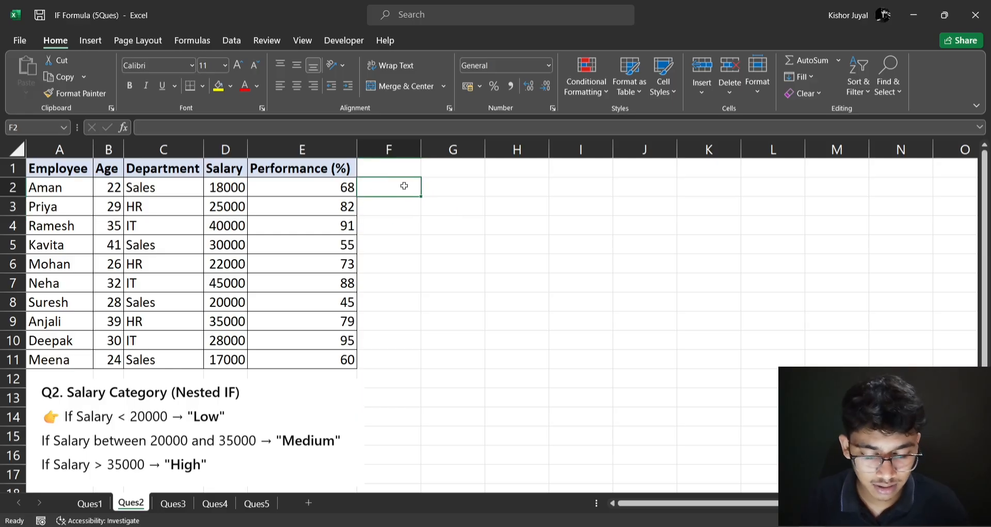
pyautogui.write('=')
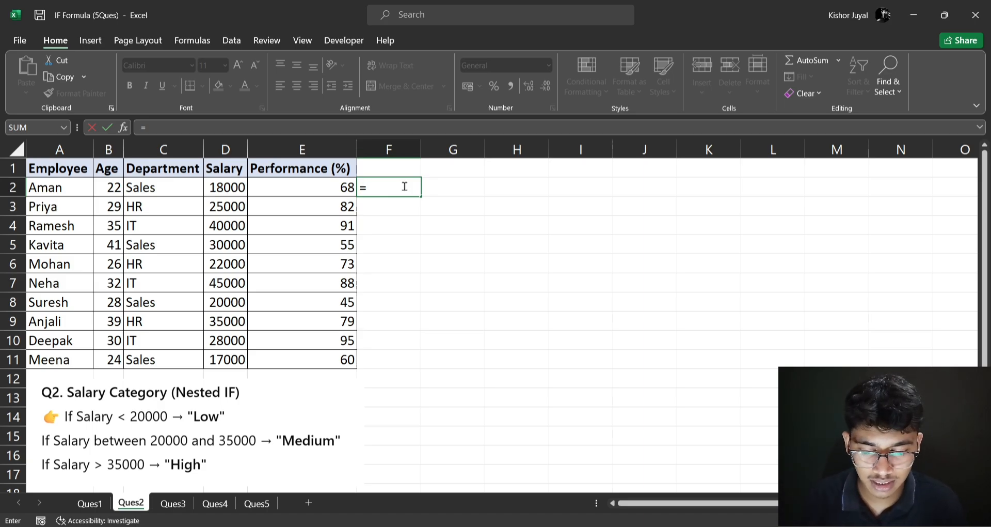
pyautogui.write('if')
pyautogui.press('Tab')
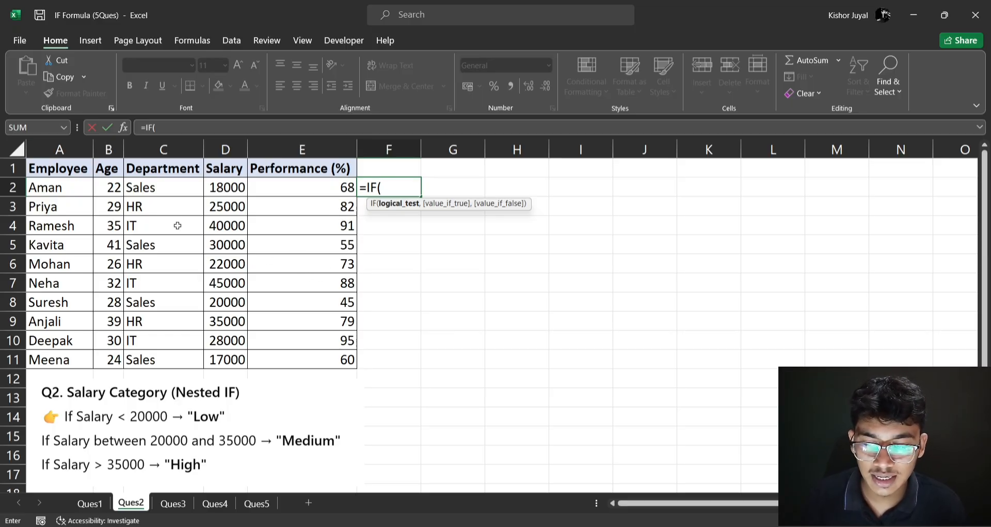
pyautogui.click(217, 189)
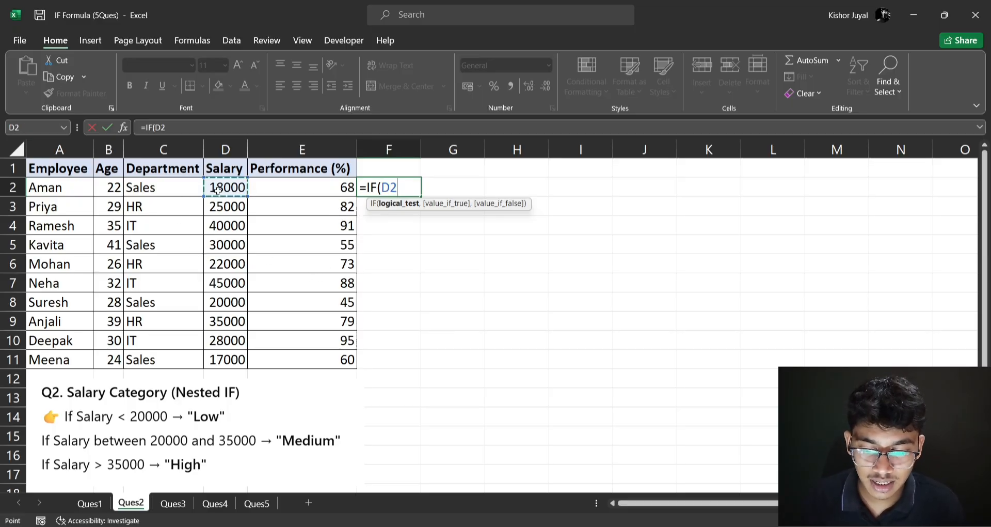
pyautogui.write('<')
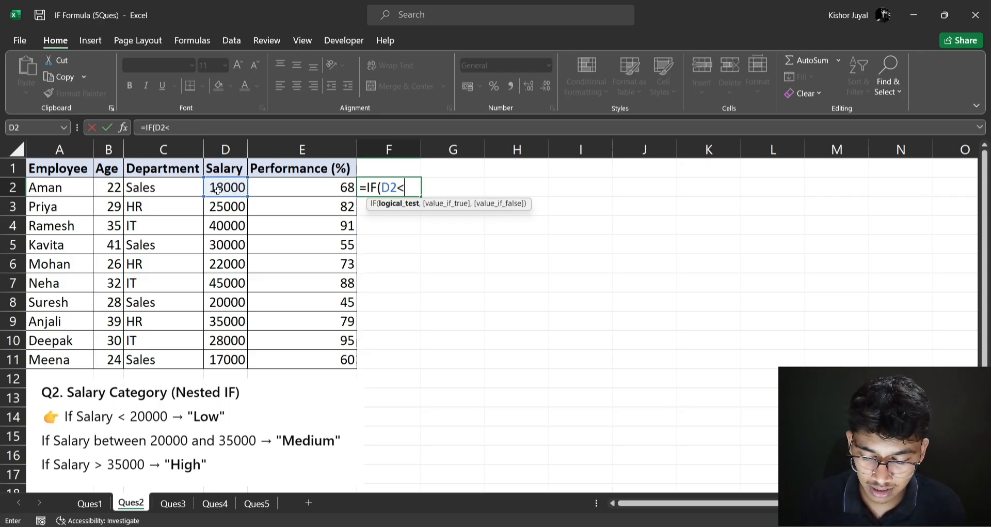
pyautogui.write('20000,')
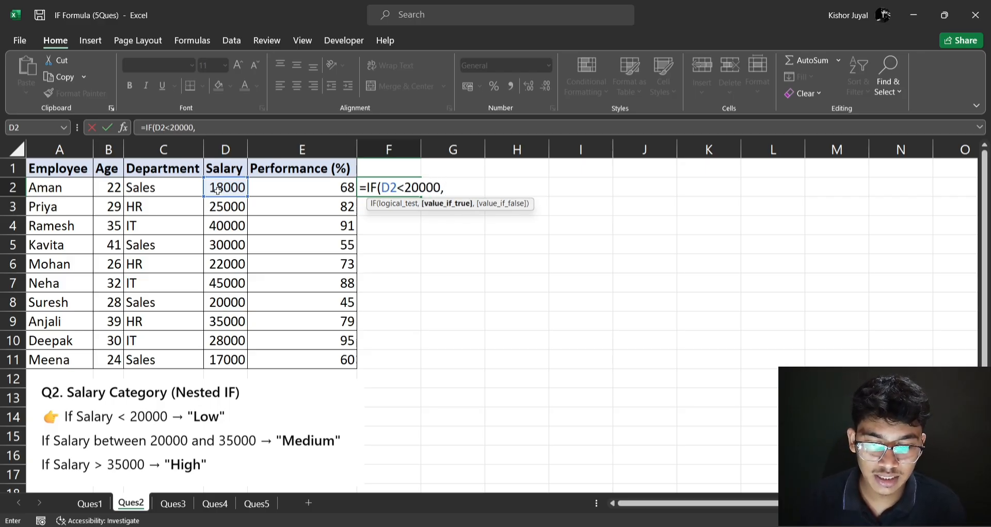
pyautogui.write('"')
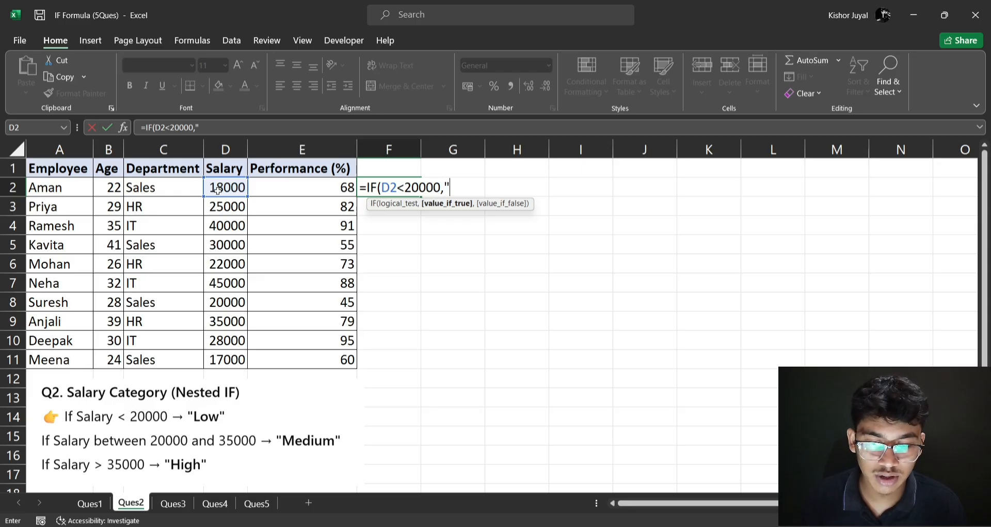
pyautogui.write('low"')
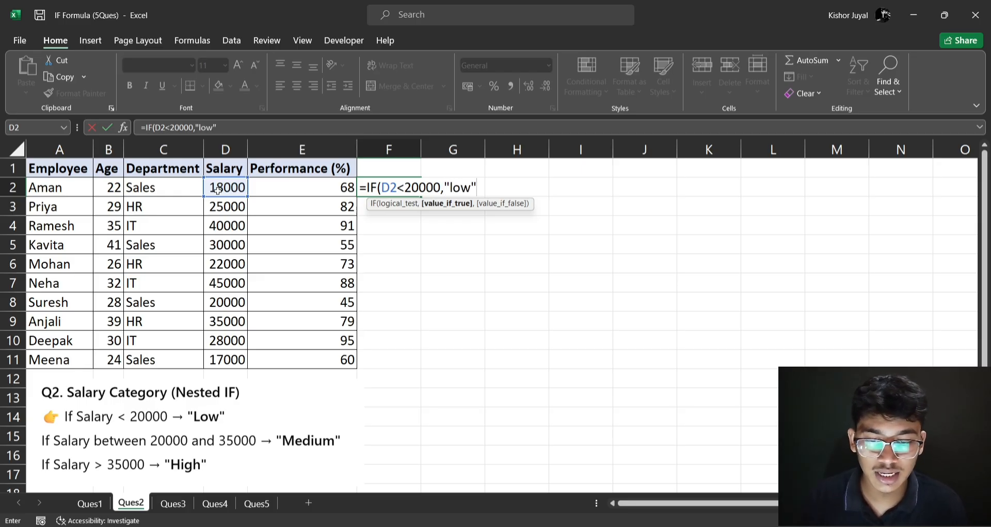
pyautogui.write(',')
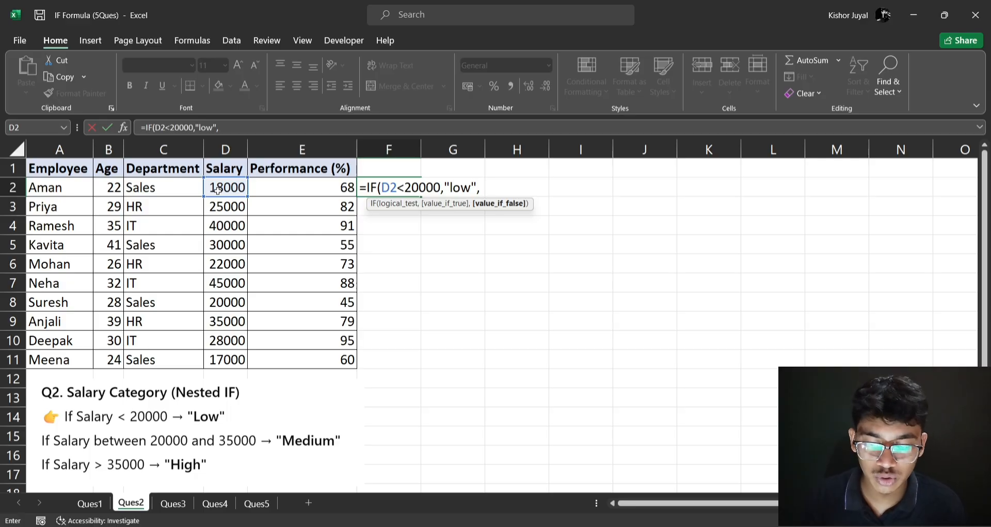
# Nest a second IF as the false value, testing D2<35000 and returning "medium" if true, otherwise "high".
pyautogui.write('if')
pyautogui.press('Tab')
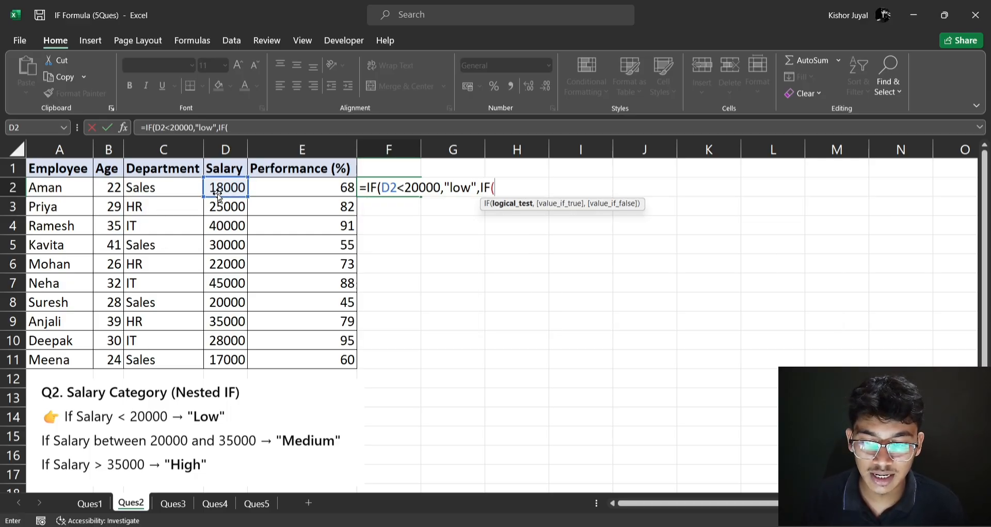
pyautogui.click(225, 185)
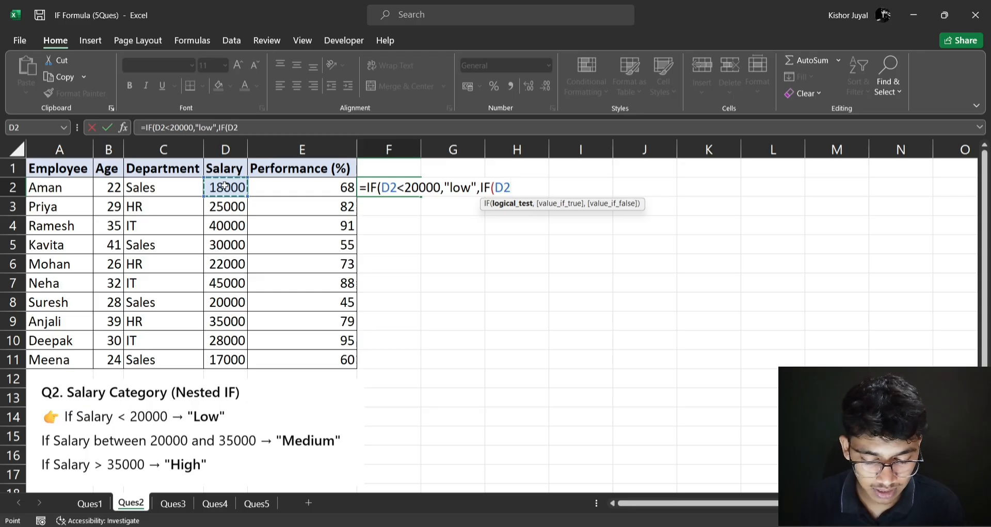
pyautogui.write('<3')
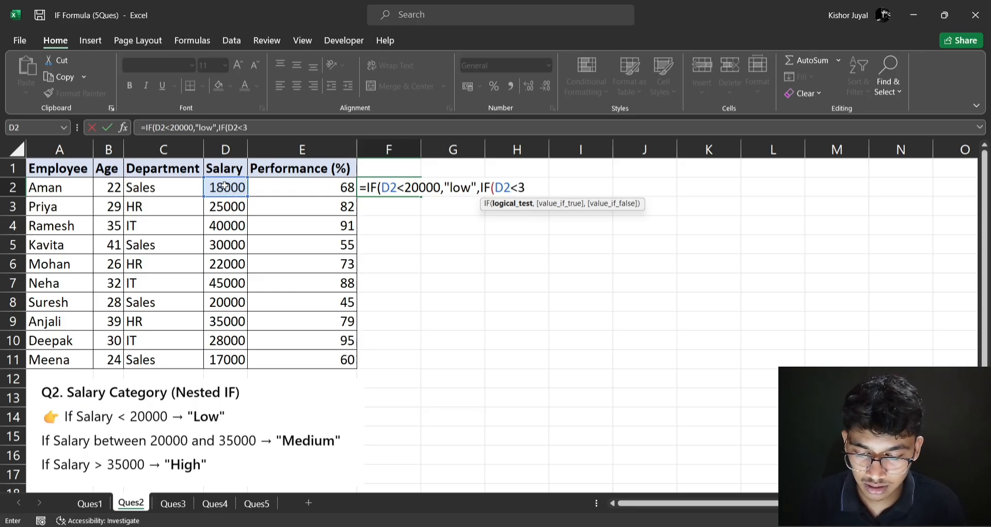
pyautogui.write('5000,')
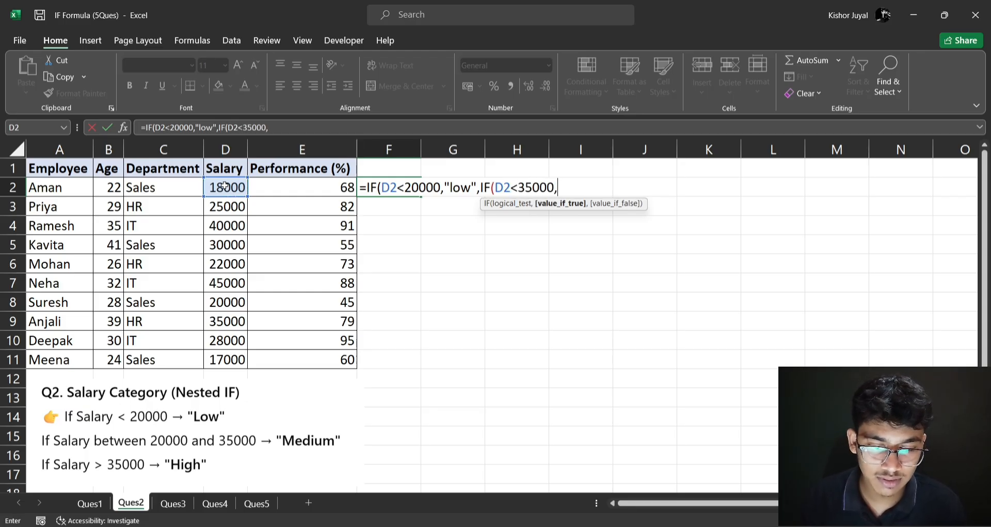
pyautogui.write('"')
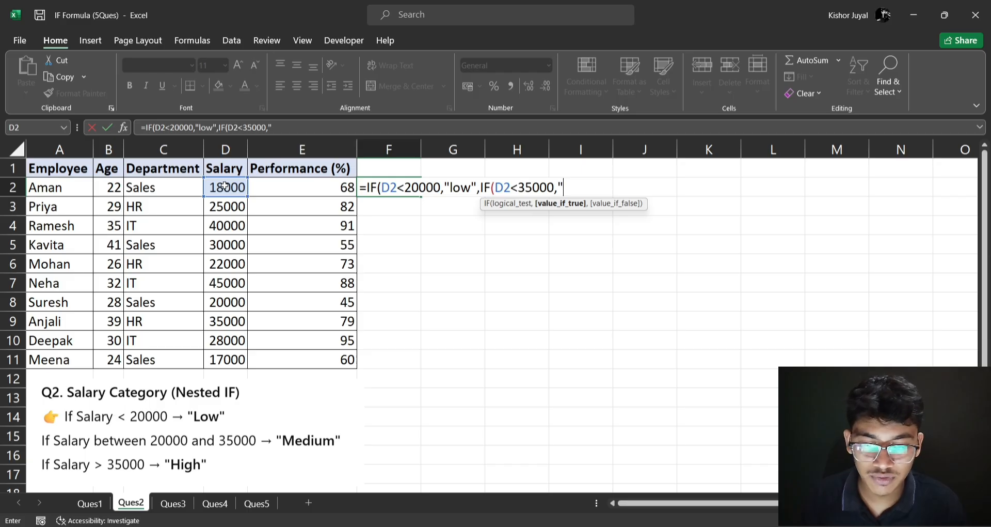
pyautogui.write('medium",')
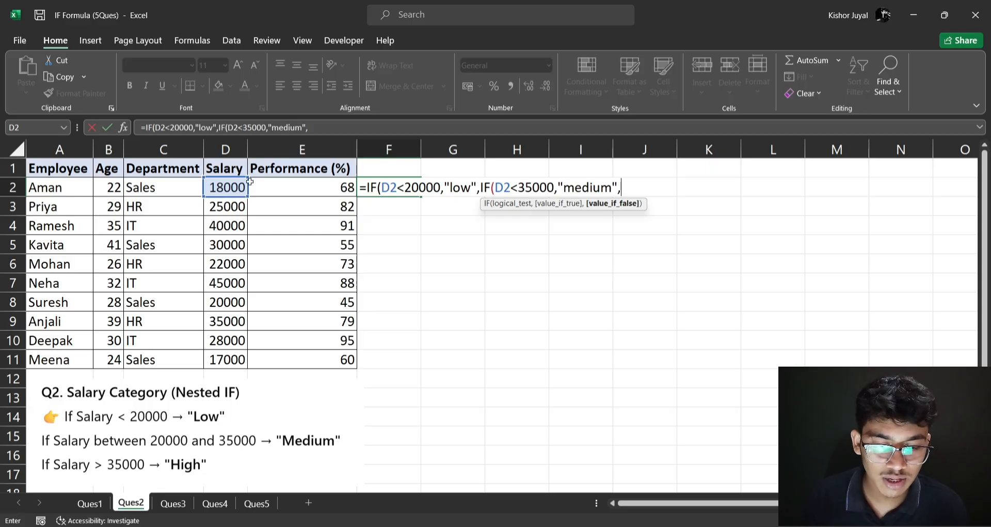
pyautogui.write('"high"')
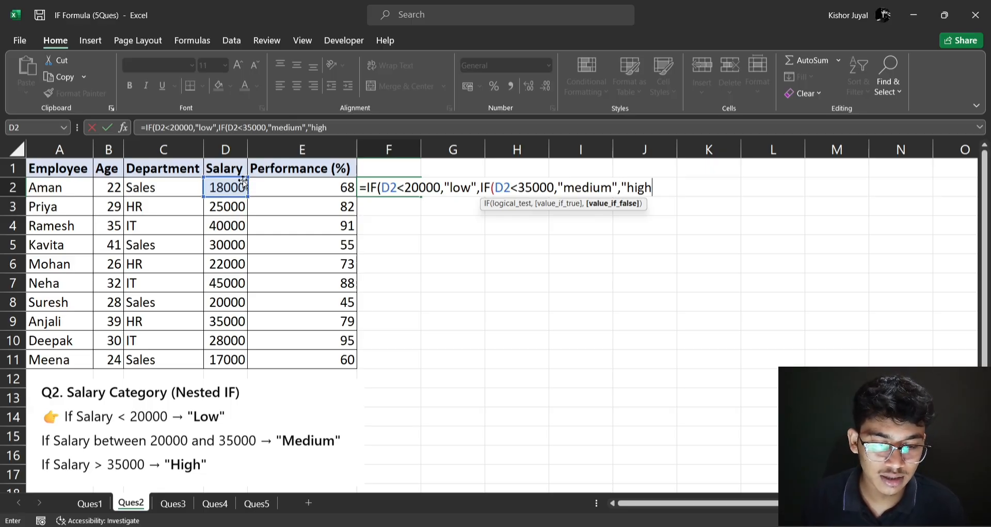
# Change the second IF's comparison to D2<=35000 and commit the formula, accepting the suggested closing-parenthesis correction.
pyautogui.click(513, 189)
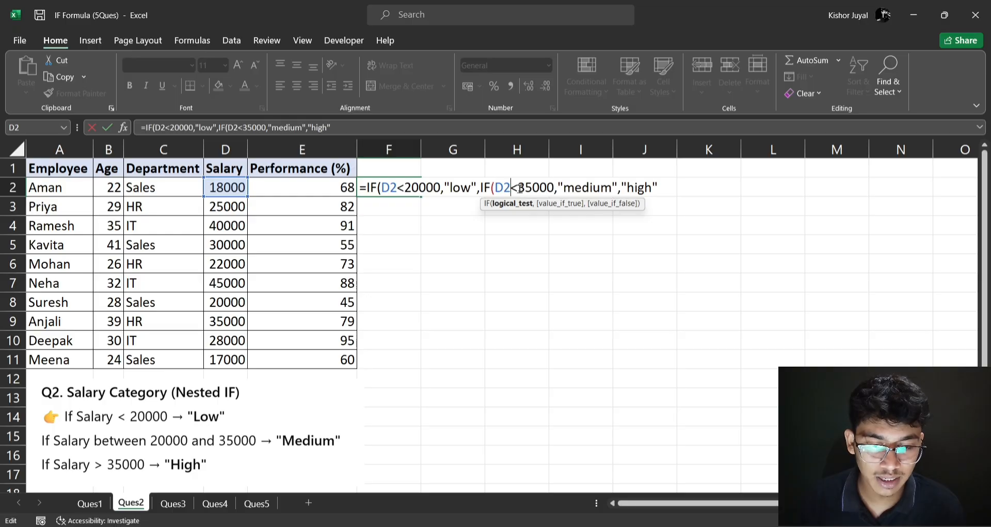
pyautogui.write('=')
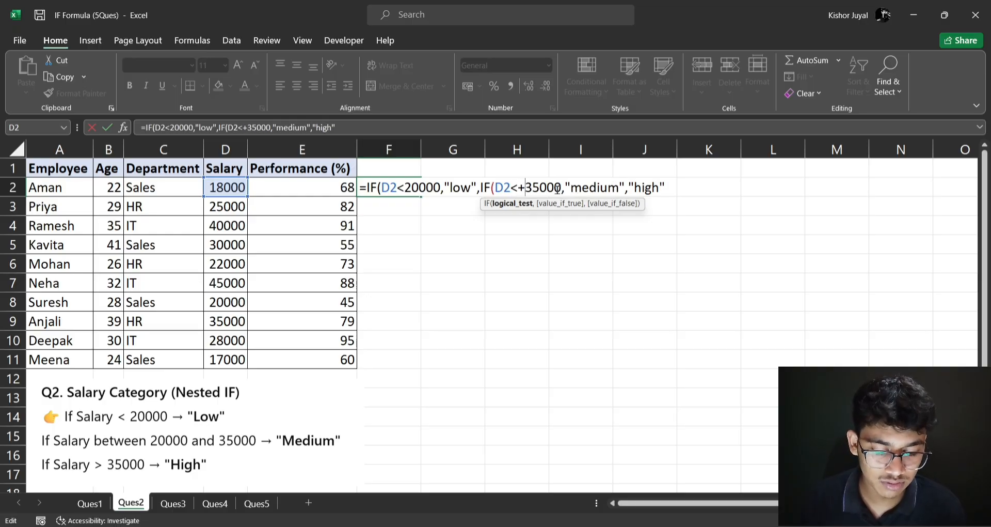
pyautogui.click(666, 188)
pyautogui.press('Return')
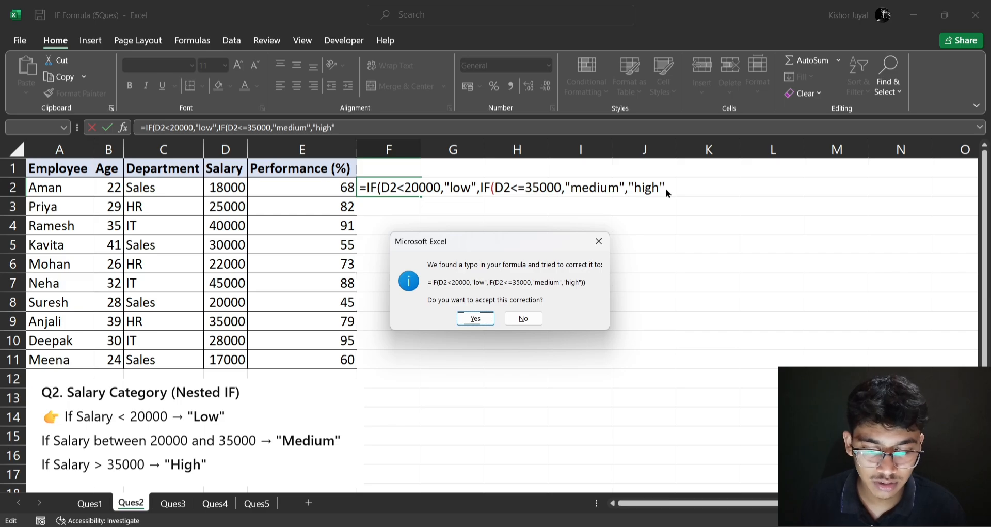
pyautogui.press('Return')
# Fill the salary category formula from F2 down through F11.
pyautogui.click(412, 187)
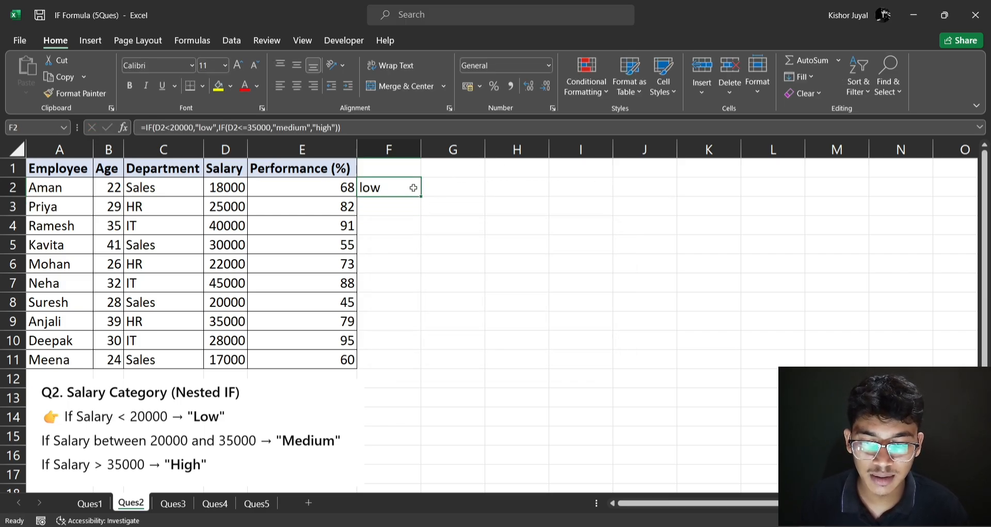
pyautogui.doubleClick(421, 196)
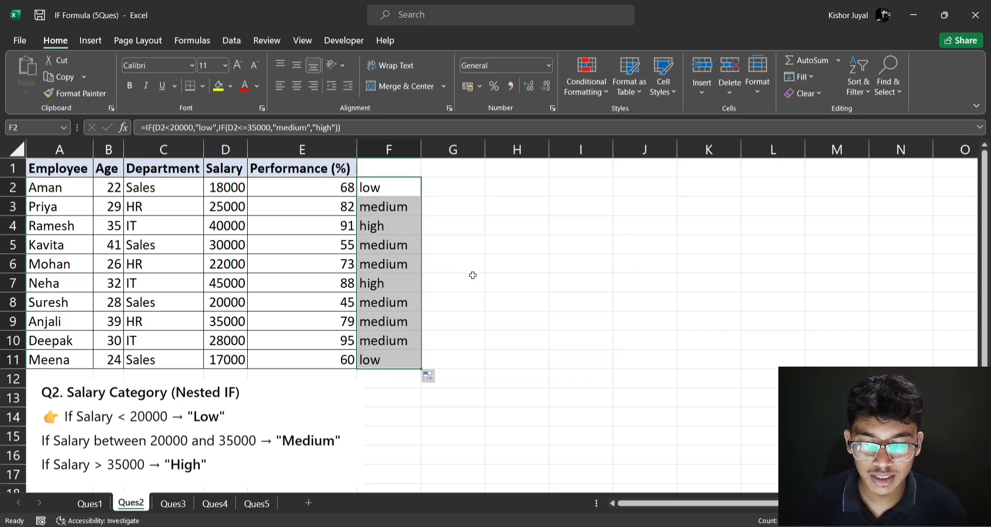
pyautogui.click(473, 274)
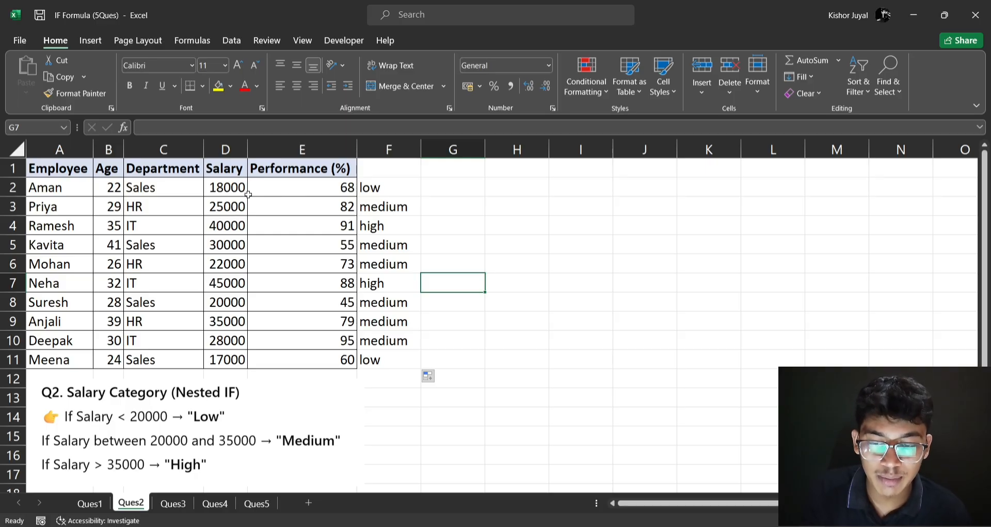
# Compare the salary categories and formulas in F2 and F3 with the employees' salaries.
pyautogui.click(381, 187)
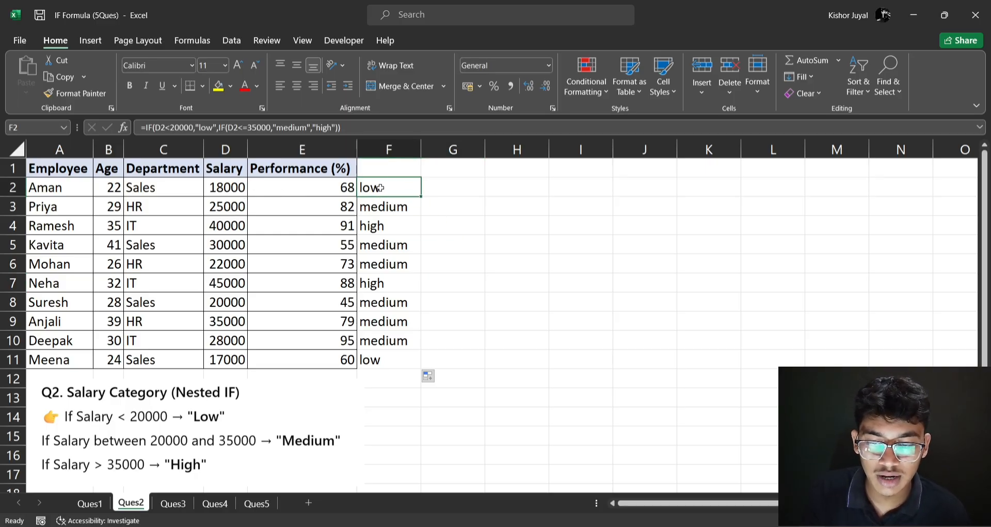
pyautogui.click(241, 204)
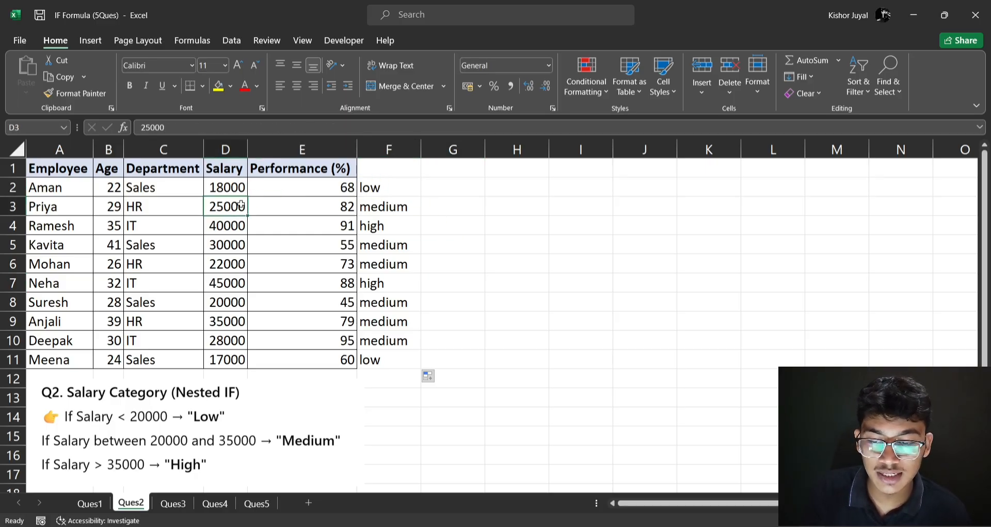
pyautogui.click(390, 207)
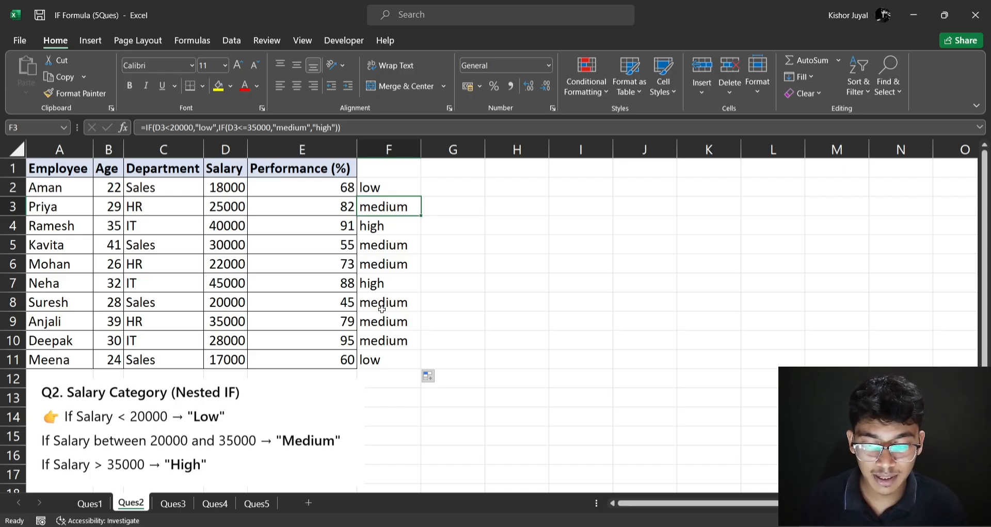
# Begin an IF formula in cell F2 of the Ques3 sheet with the logical test D2>=30.
pyautogui.click(168, 507)
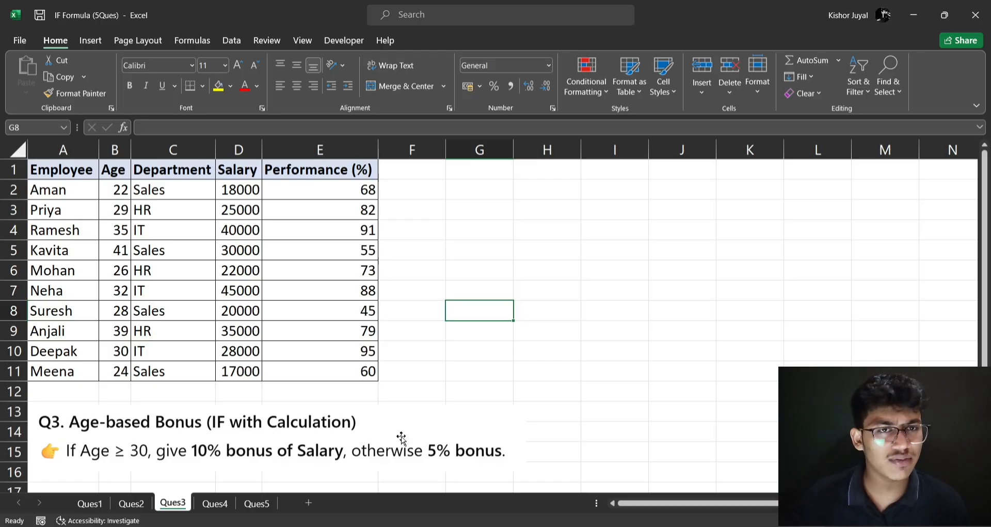
pyautogui.click(416, 195)
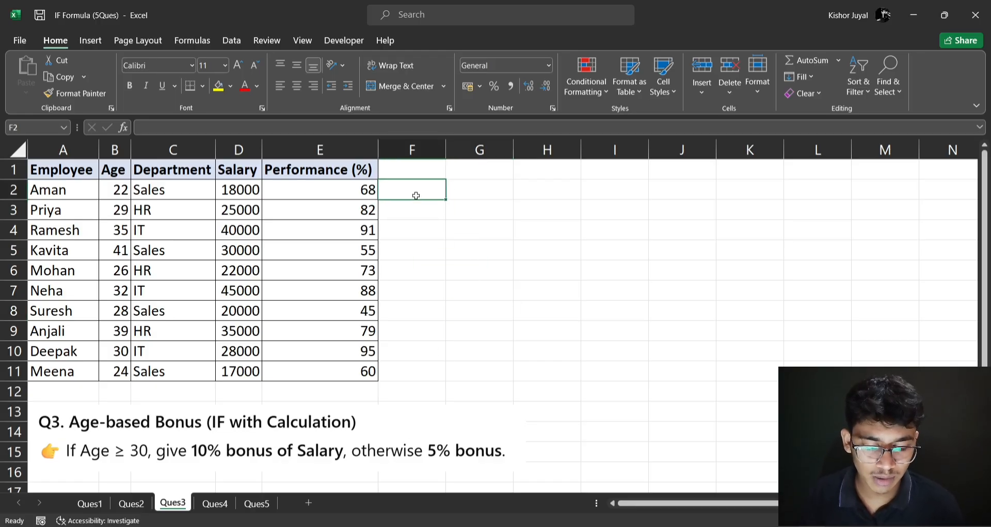
pyautogui.write('=if')
pyautogui.press('Tab')
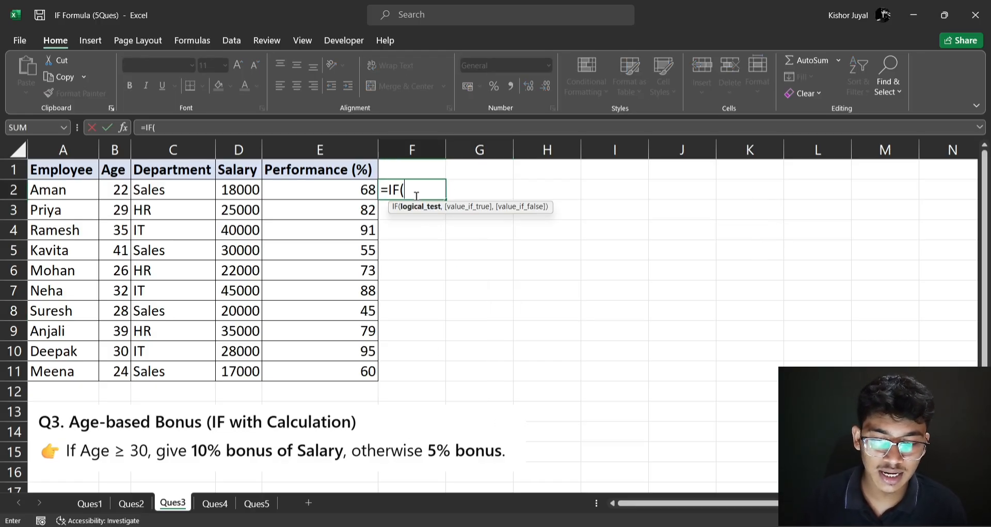
pyautogui.click(252, 191)
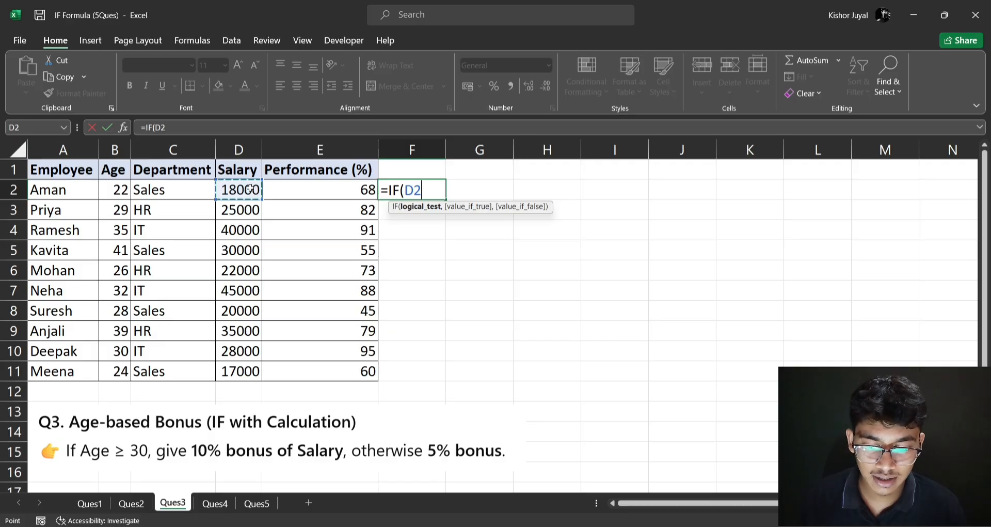
pyautogui.write('>-')
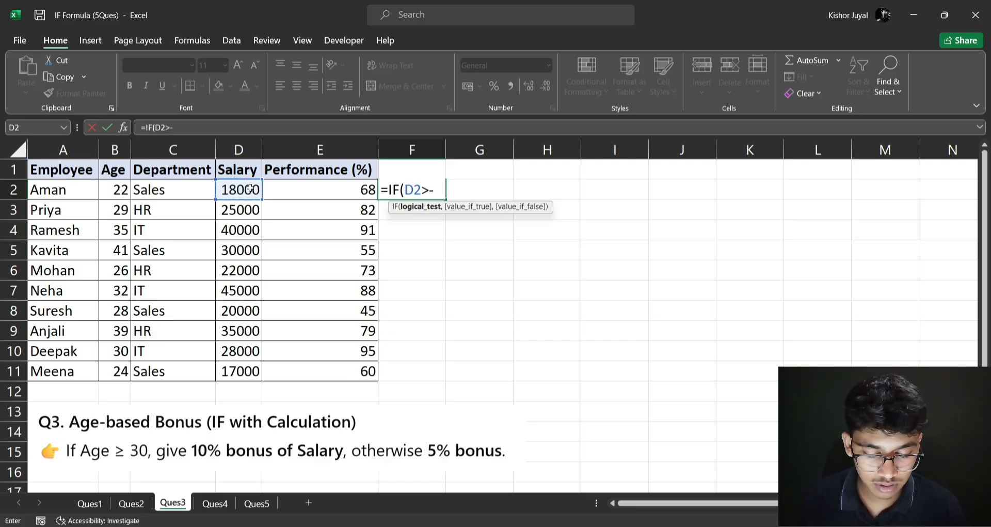
pyautogui.press('BackSpace')
pyautogui.write('=')
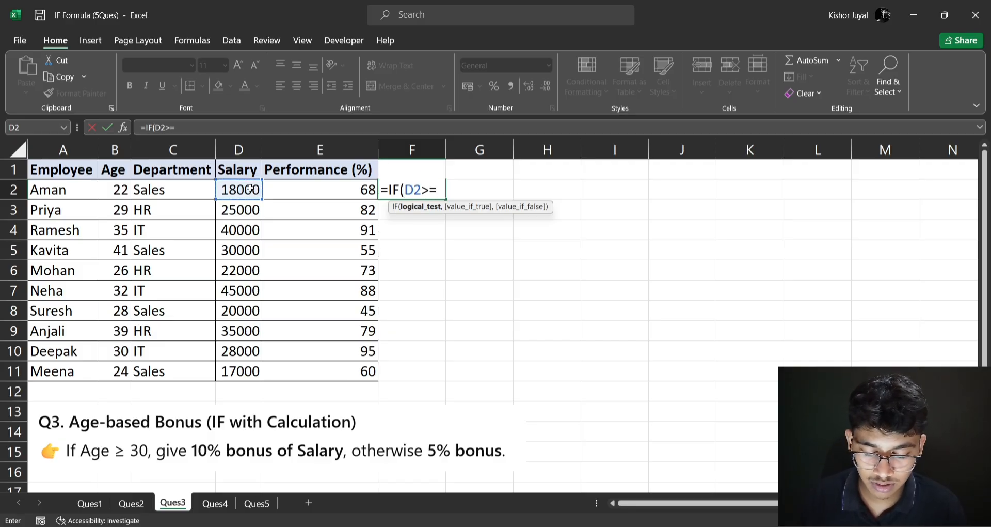
pyautogui.write('30,')
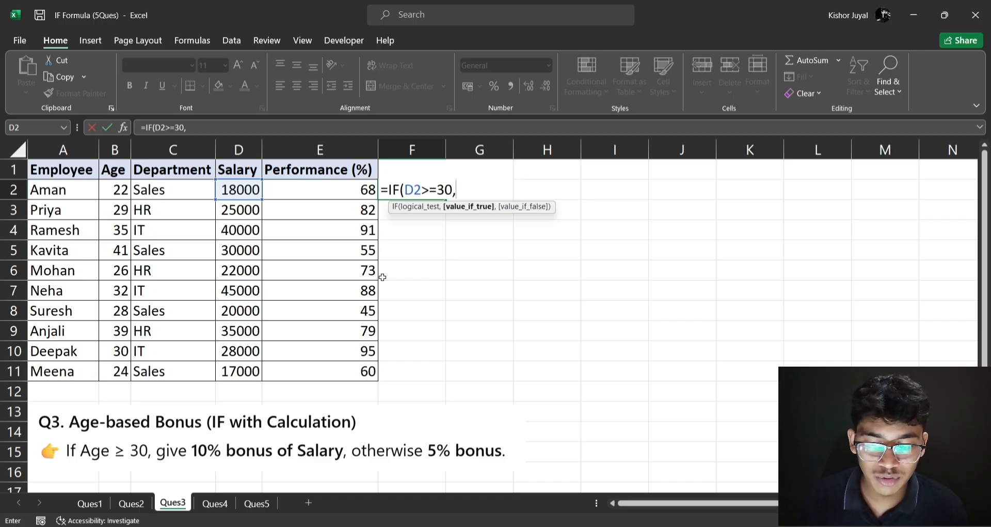
# Enter D2+D2*10% as the formula's true value to add a 10% bonus to the salary.
pyautogui.click(244, 189)
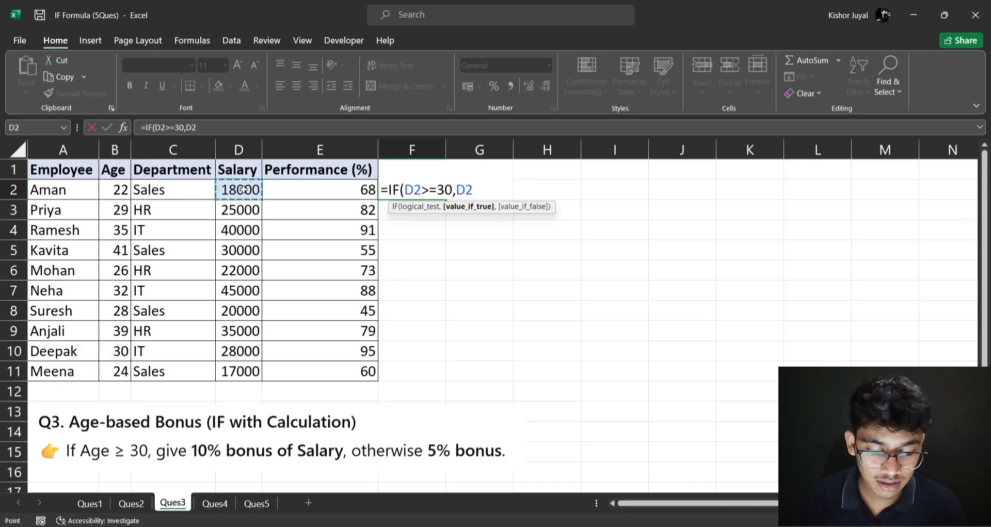
pyautogui.write('+')
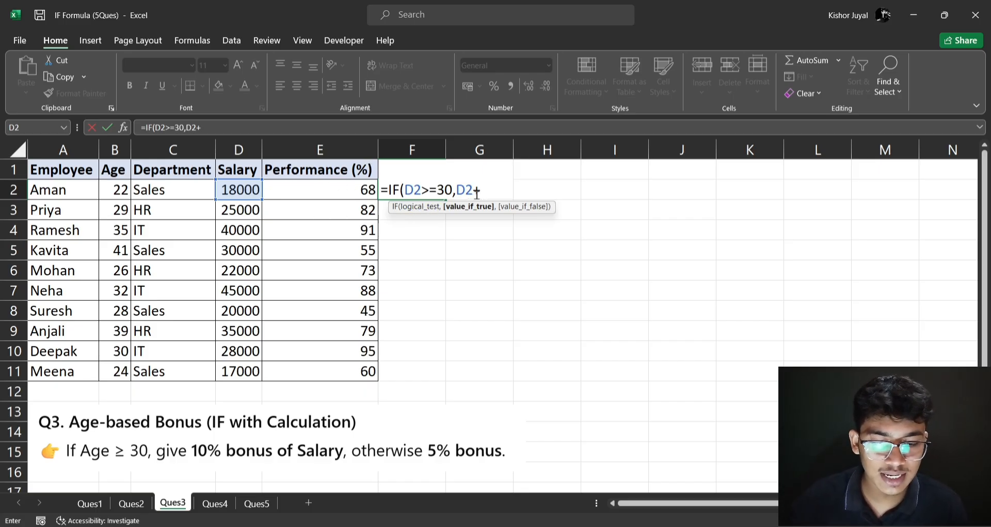
pyautogui.click(240, 189)
pyautogui.write('*')
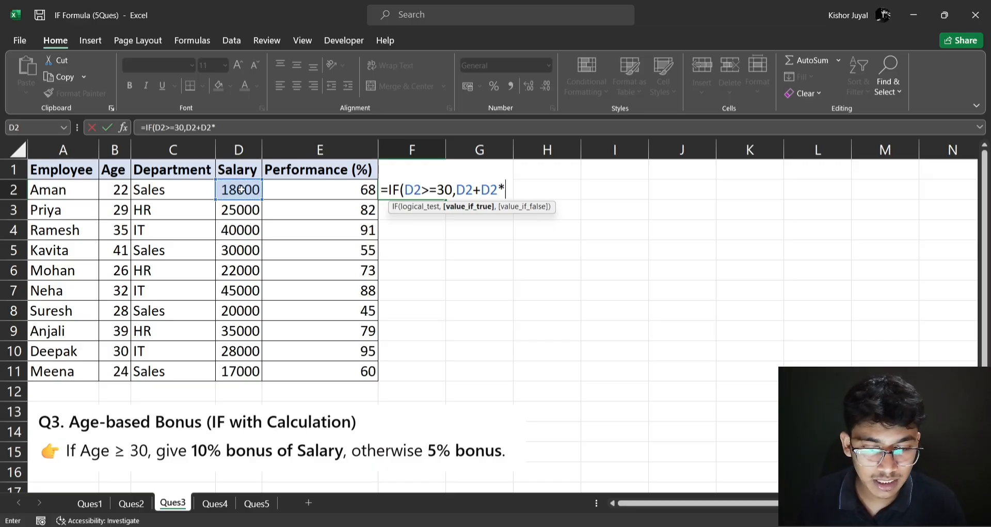
pyautogui.write('10')
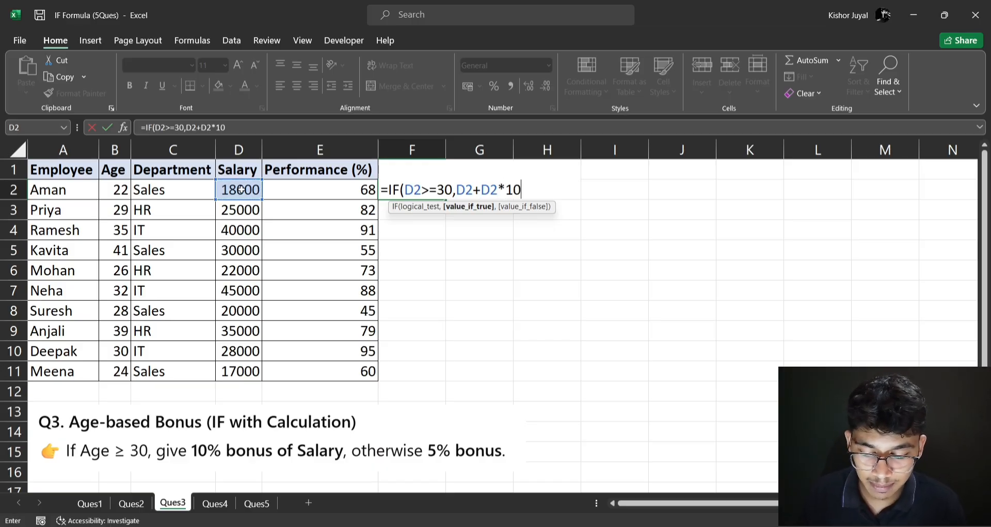
pyautogui.write('%')
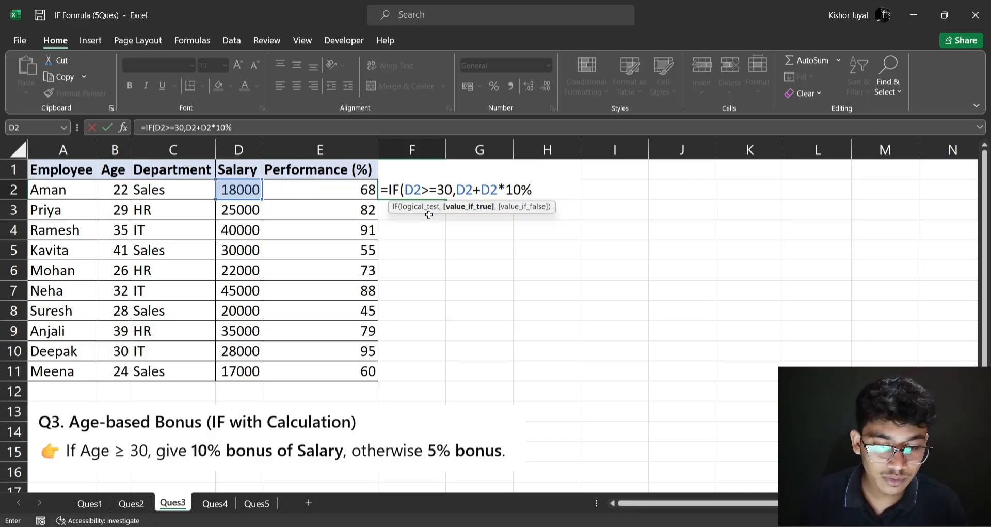
# Evaluate the D2+D2*10% expression in place within the unfinished IF formula.
pyautogui.moveTo(533, 191); pyautogui.dragTo(459, 195)
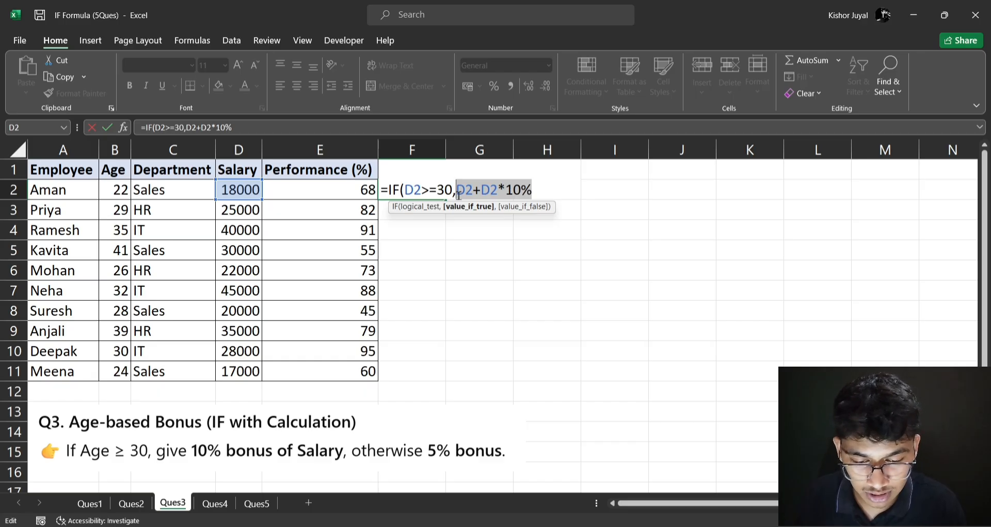
pyautogui.press('F9')
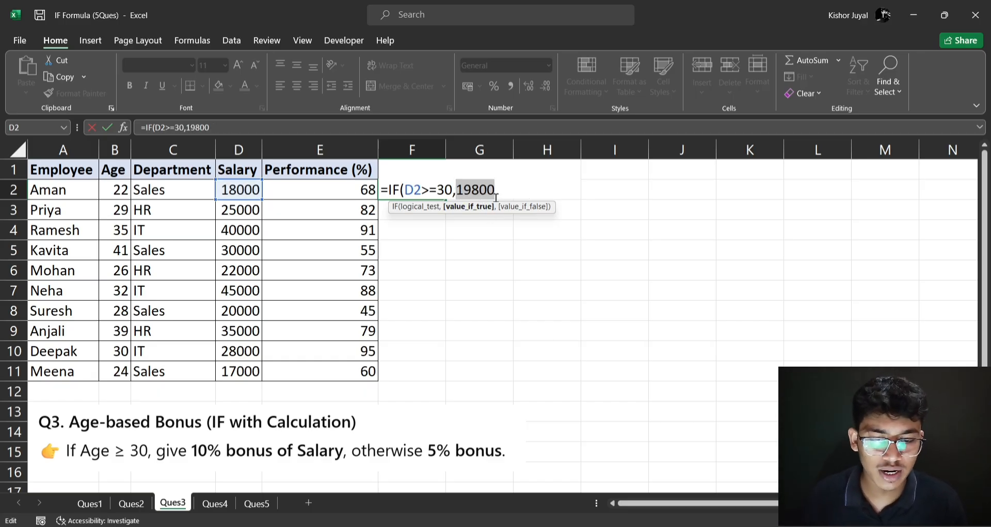
pyautogui.click(504, 190)
# Add D2+D2*5% as the false value, close the IF formula and commit it.
pyautogui.write(',')
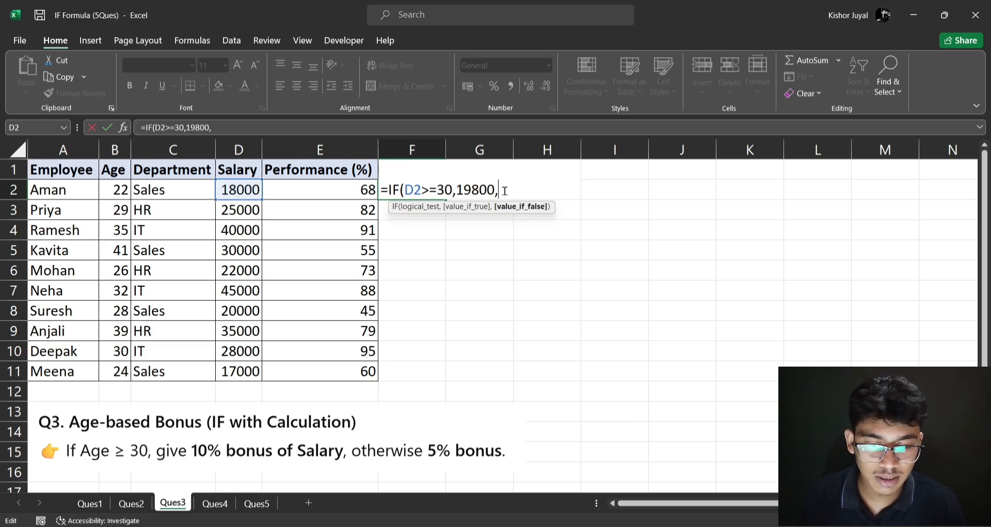
pyautogui.click(248, 189)
pyautogui.write('+')
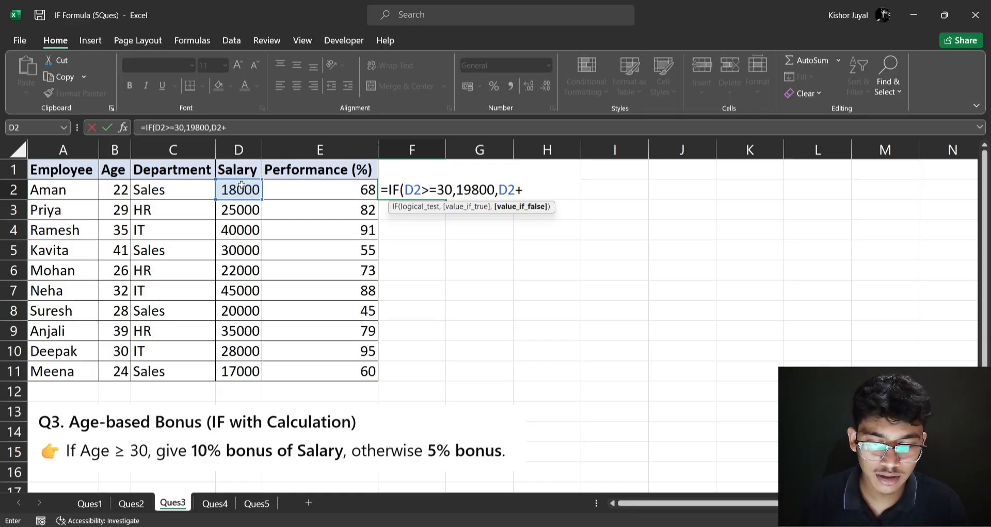
pyautogui.click(241, 186)
pyautogui.write('*')
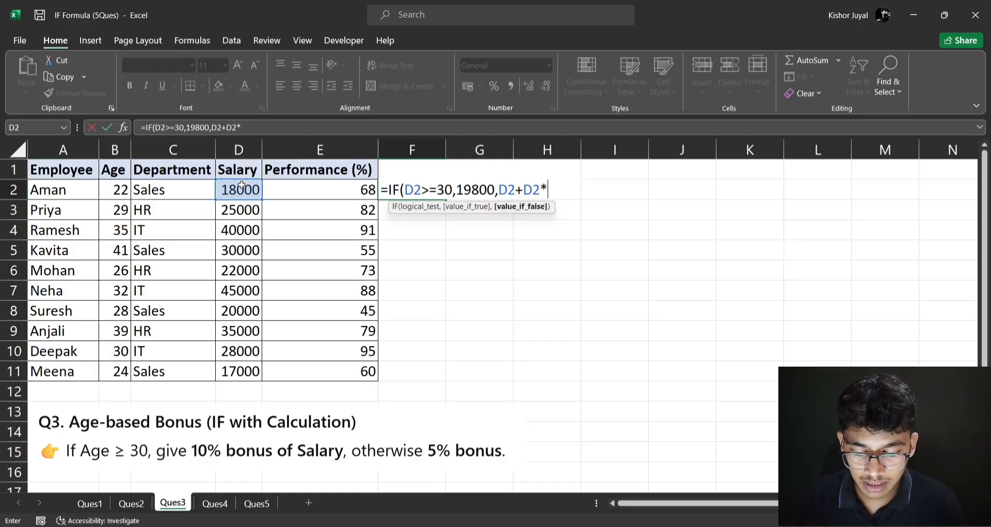
pyautogui.write('5')
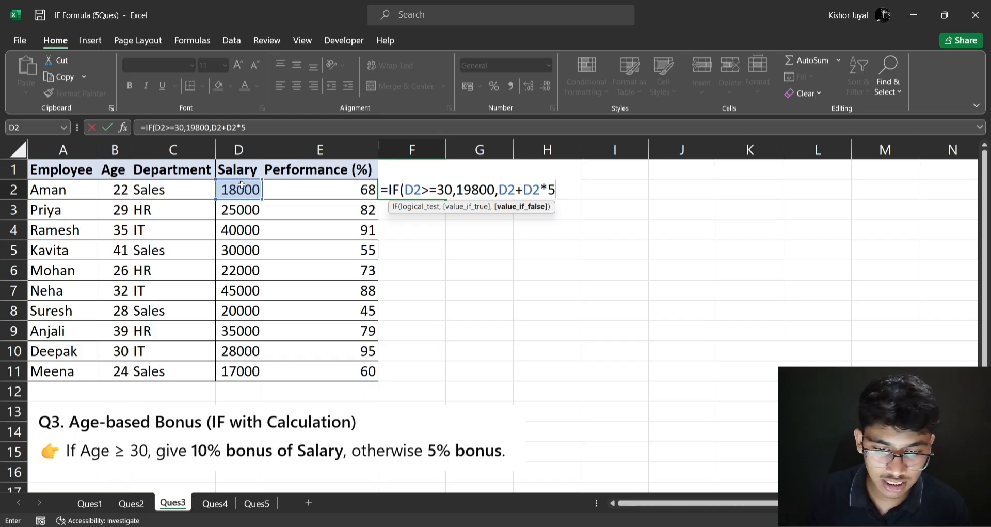
pyautogui.write('%)')
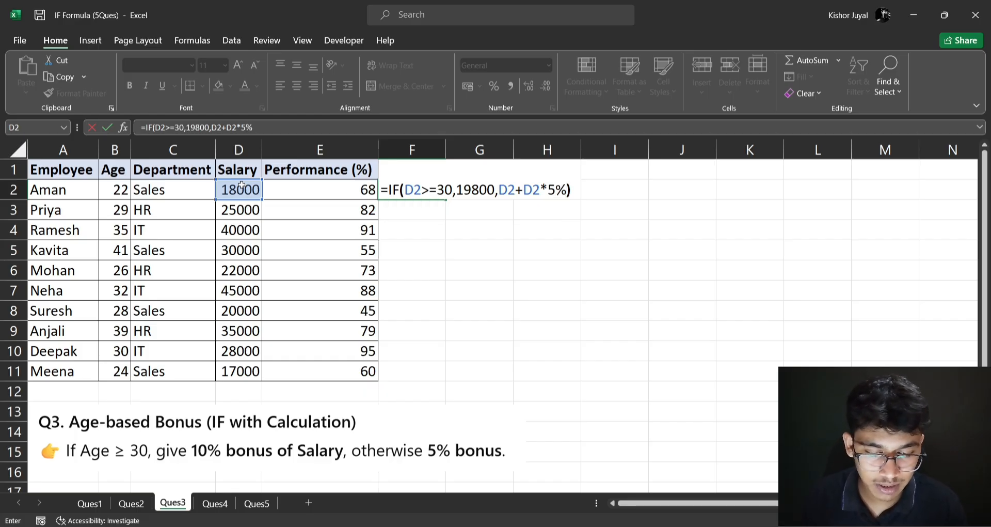
pyautogui.press('Return')
# Fill the bonus formula from F2 down through F11 and check the filled column.
pyautogui.click(415, 189)
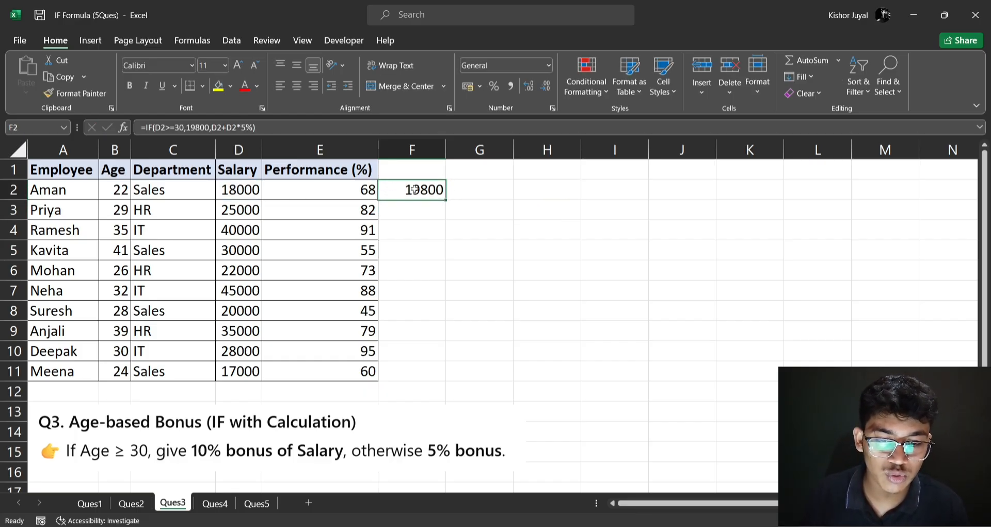
pyautogui.moveTo(445, 203); pyautogui.dragTo(448, 382)
pyautogui.click(465, 257)
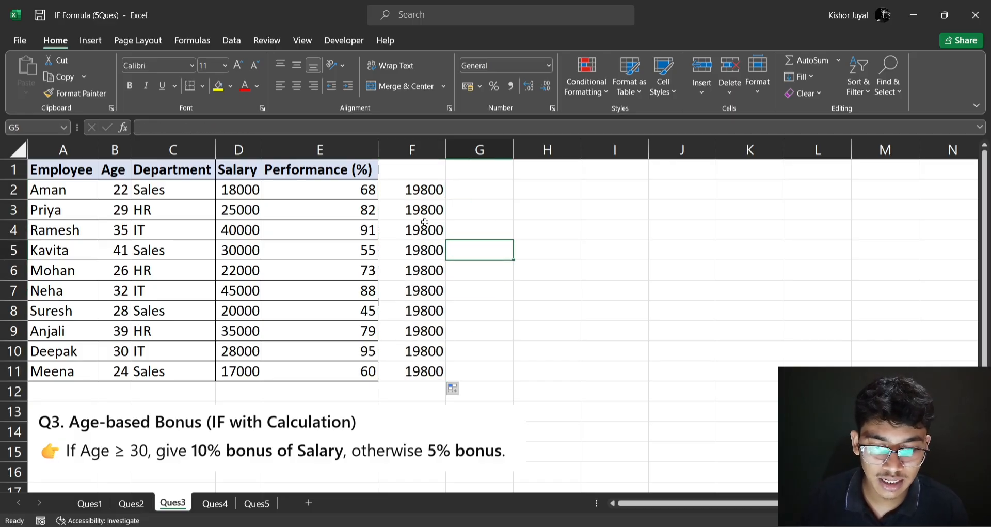
pyautogui.press('Left')
pyautogui.hotkey('ctrl', 'Down')
# Replace the fixed 19800 in F2's formula with D2+D2*10% and refill the formula down through F11.
pyautogui.click(431, 192)
pyautogui.doubleClick(431, 192)
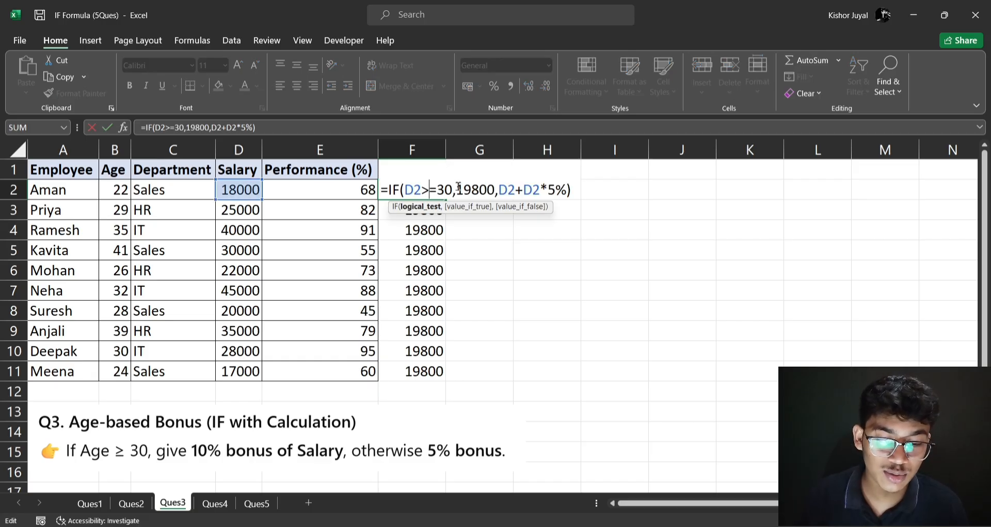
pyautogui.moveTo(488, 190); pyautogui.dragTo(459, 190)
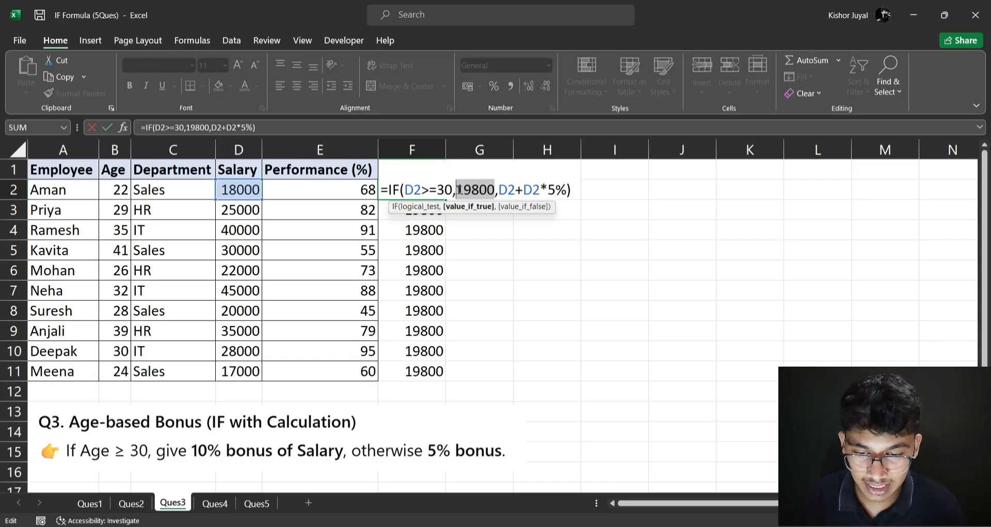
pyautogui.click(245, 188)
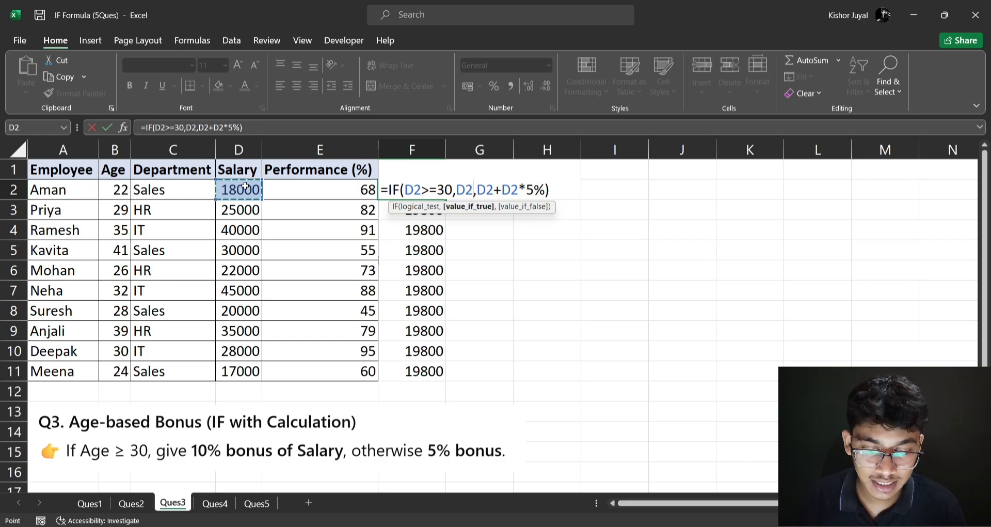
pyautogui.write('+')
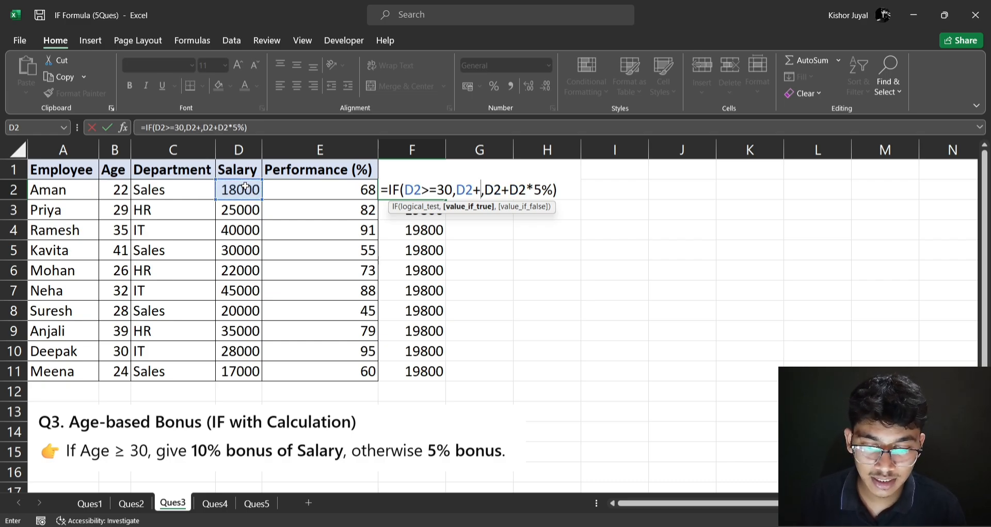
pyautogui.click(246, 187)
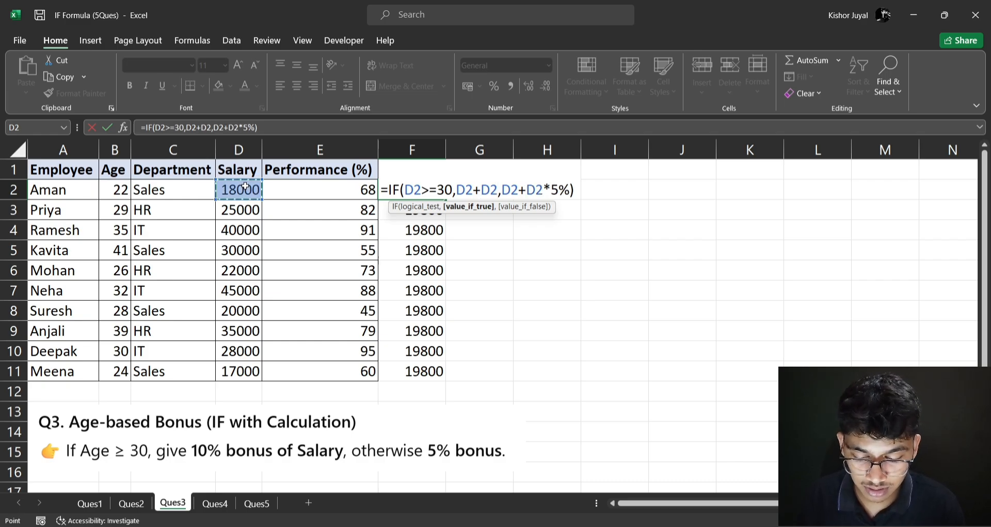
pyautogui.write('*10')
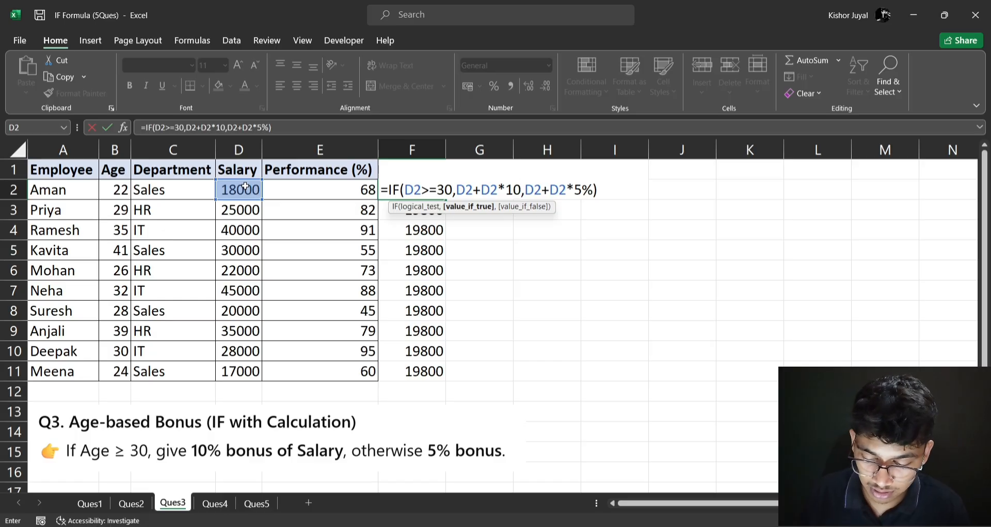
pyautogui.write('%')
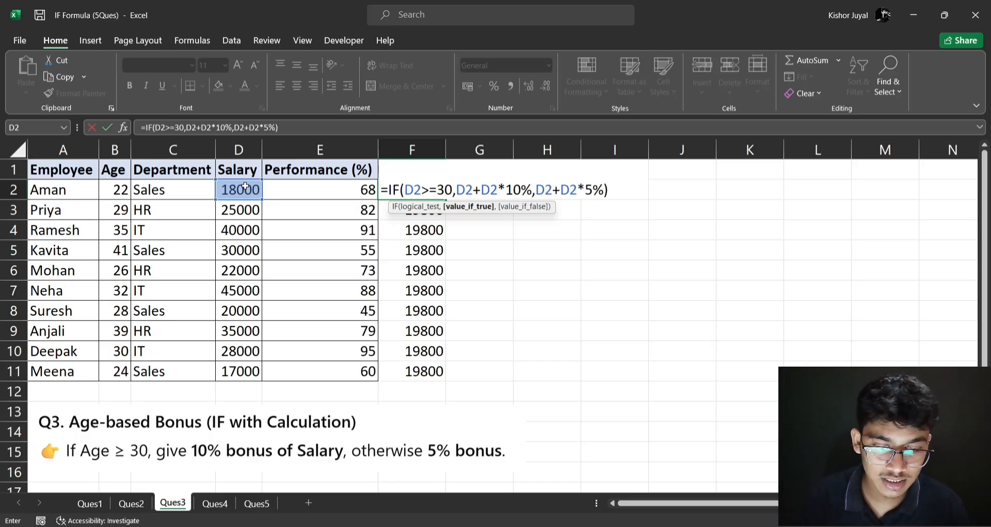
pyautogui.hotkey('ctrl', 'Return')
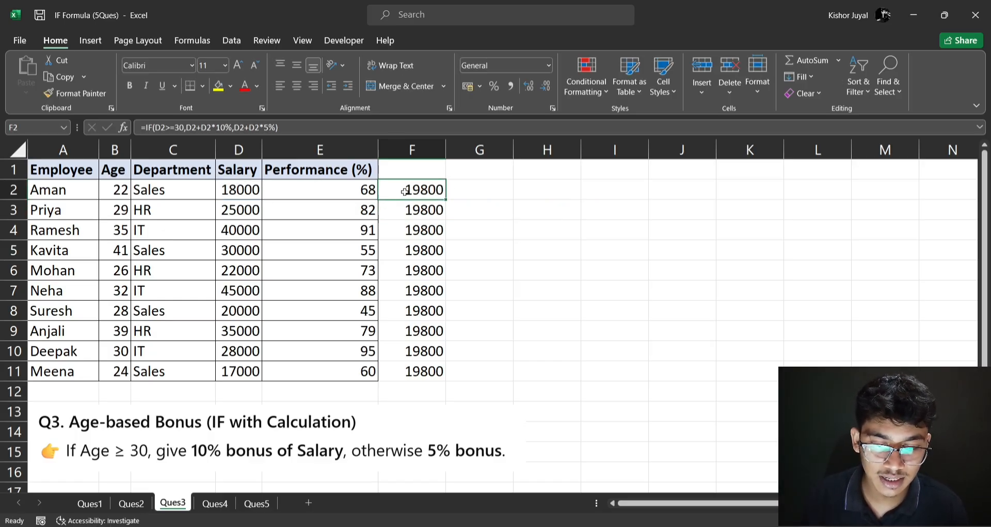
pyautogui.doubleClick(447, 200)
pyautogui.click(533, 233)
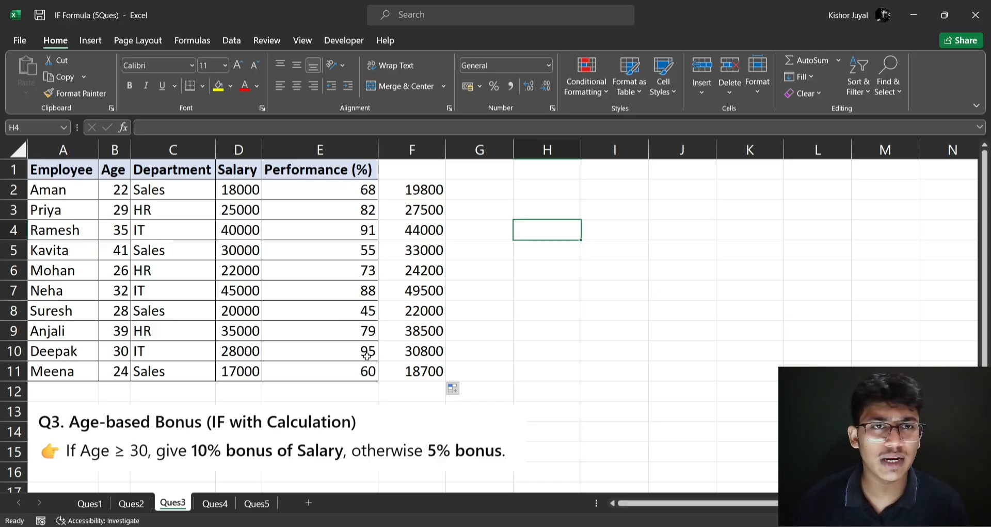
# On the Ques4 sheet, start an IF formula in F2 testing C2="Sales" with "target based" as the true value.
pyautogui.click(216, 504)
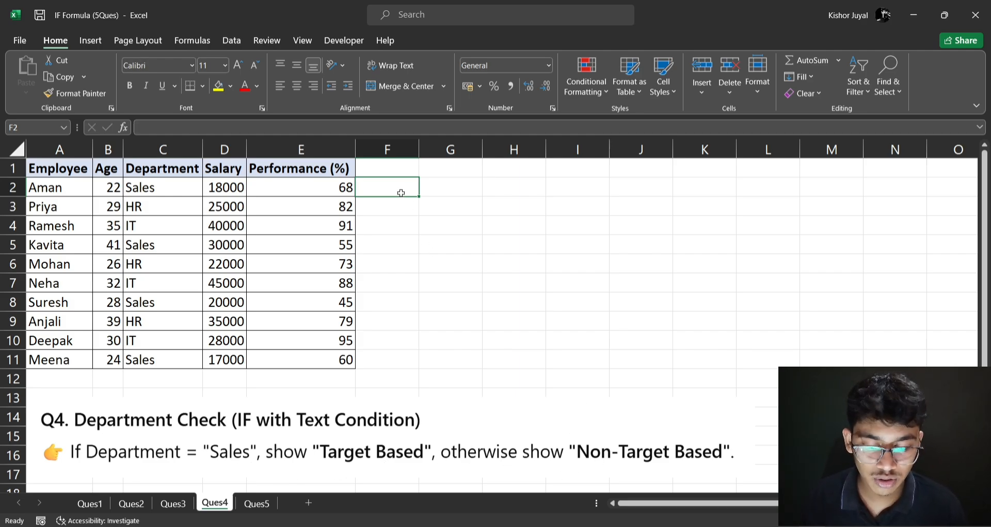
pyautogui.write('=IF(')
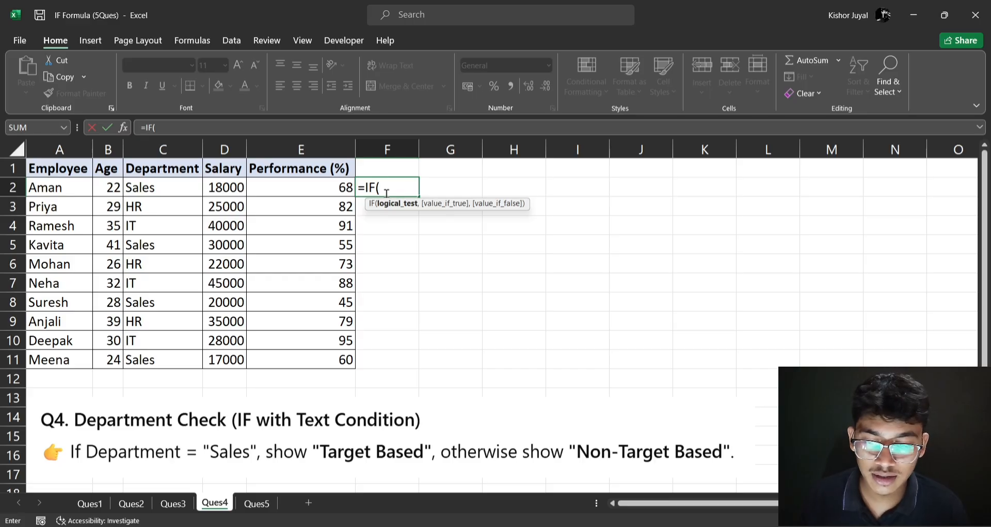
pyautogui.click(175, 189)
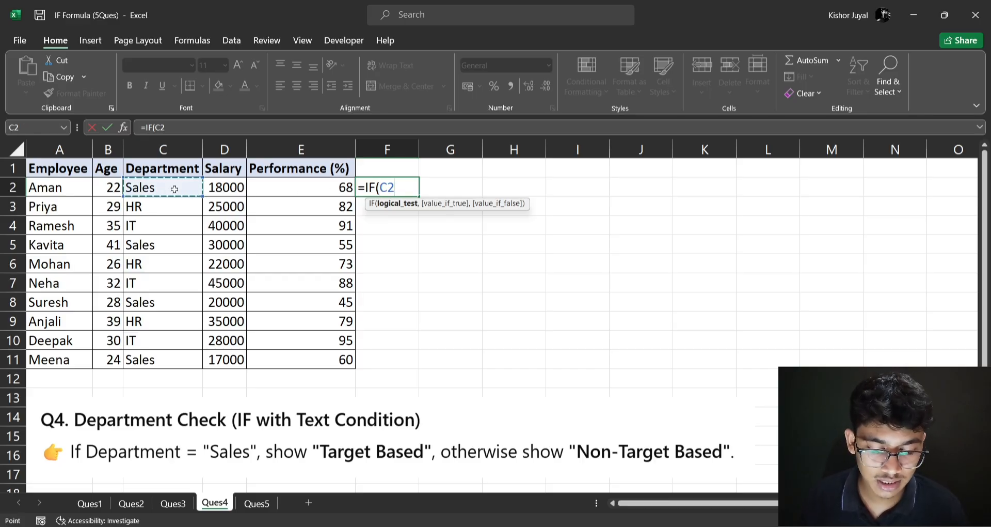
pyautogui.write('+')
pyautogui.press('BackSpace')
pyautogui.write('=')
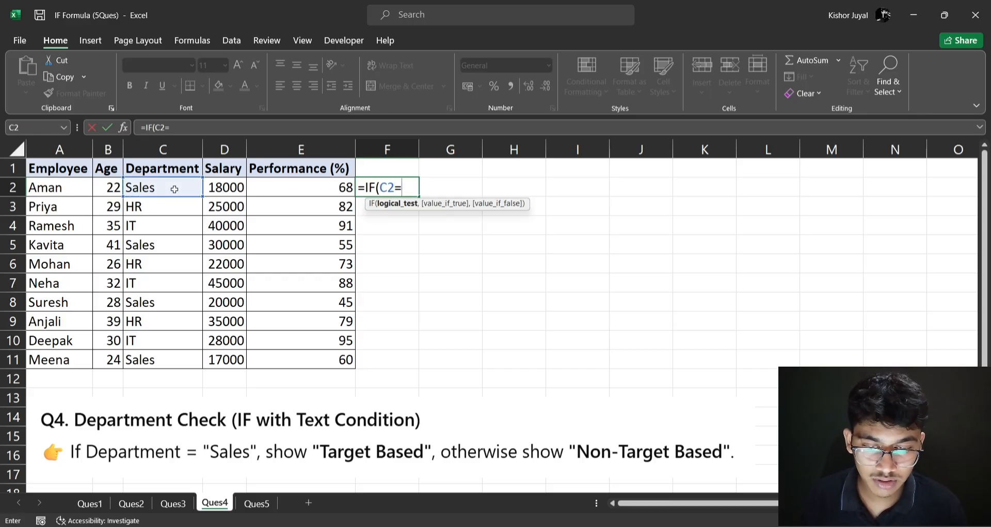
pyautogui.write('"Sales",')
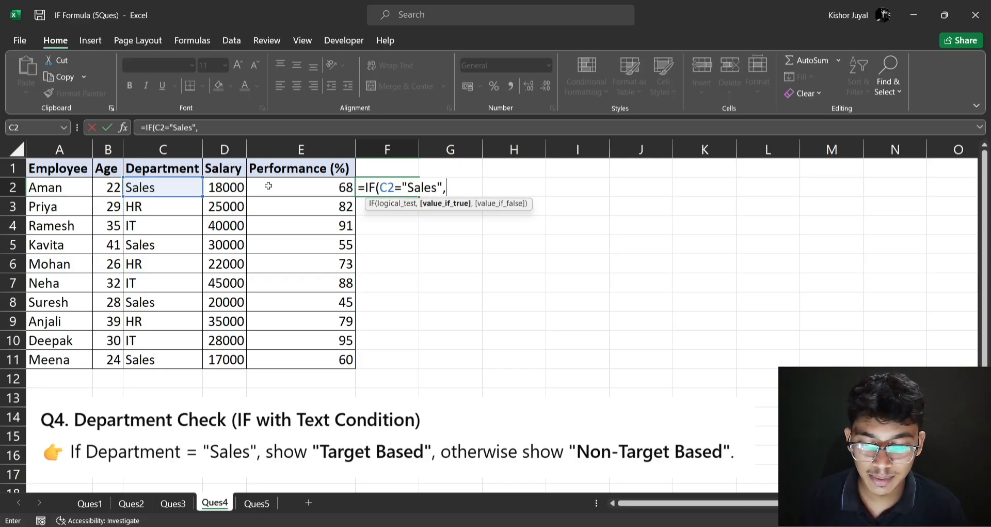
pyautogui.write('"tar')
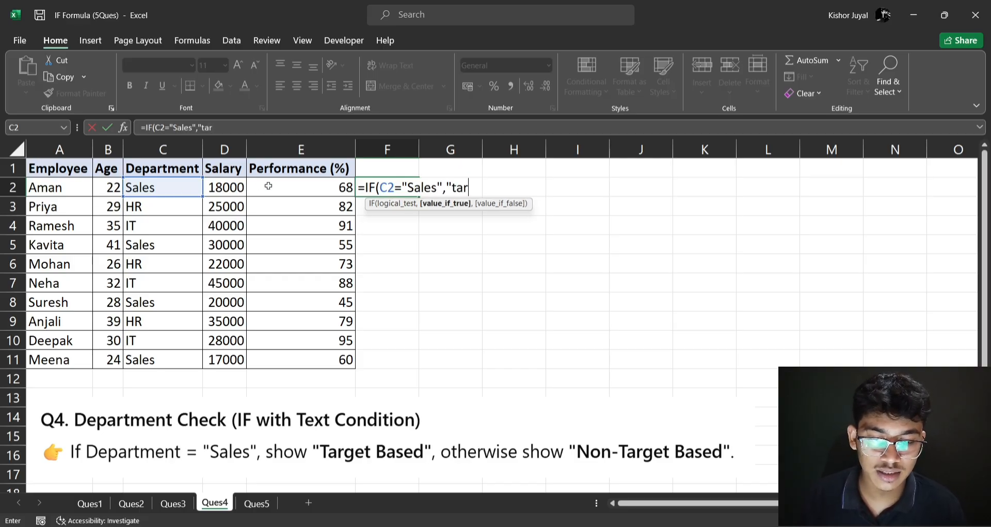
pyautogui.write('get based",')
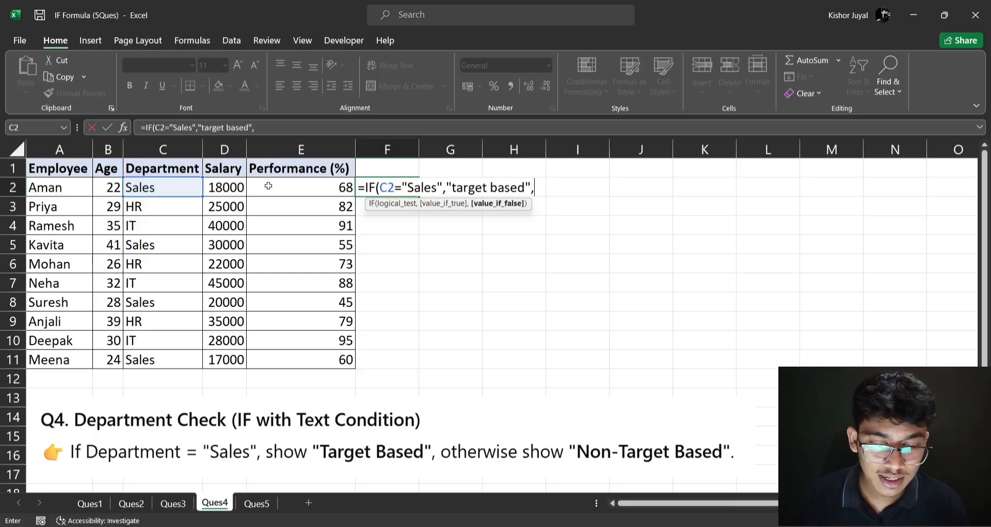
# Add "non-target based" as the false value, close F2's IF formula and commit it.
pyautogui.write('"noon')
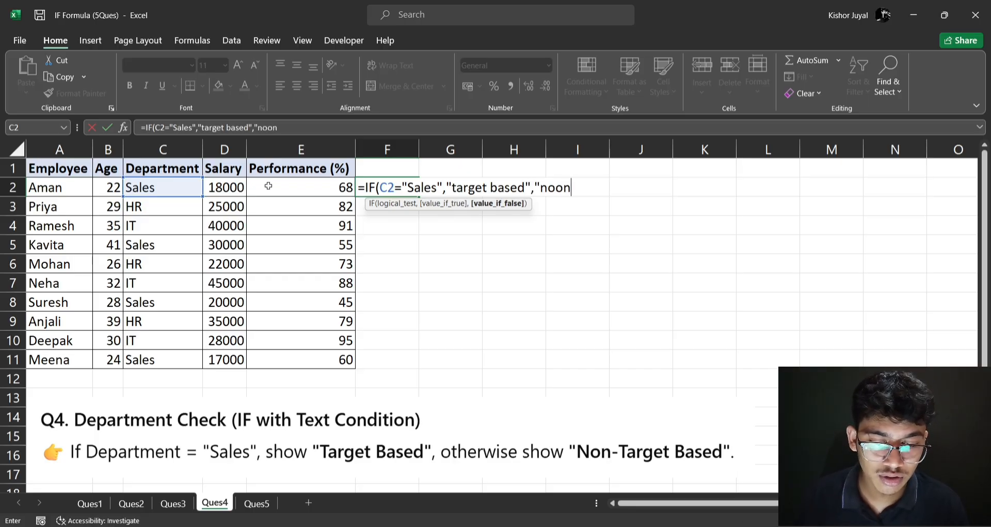
pyautogui.press('BackSpace')
pyautogui.press('BackSpace')
pyautogui.write('n')
pyautogui.write('-ta')
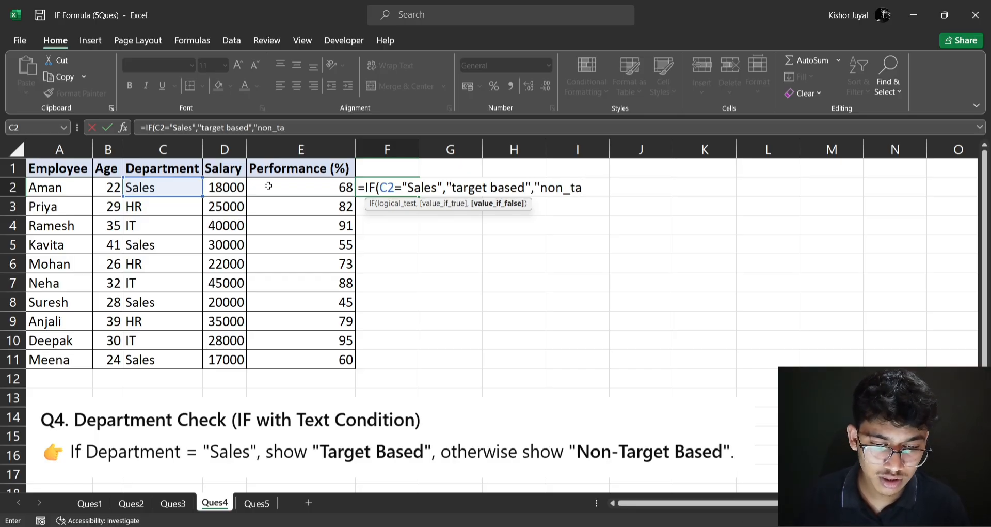
pyautogui.press('BackSpace')
pyautogui.press('BackSpace')
pyautogui.press('BackSpace')
pyautogui.write('-')
pyautogui.press('BackSpace')
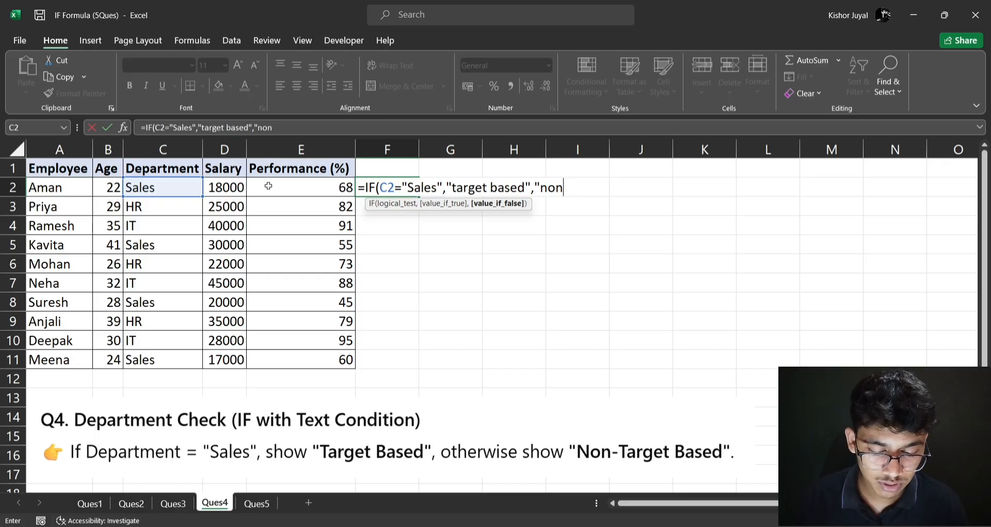
pyautogui.write('-target baed')
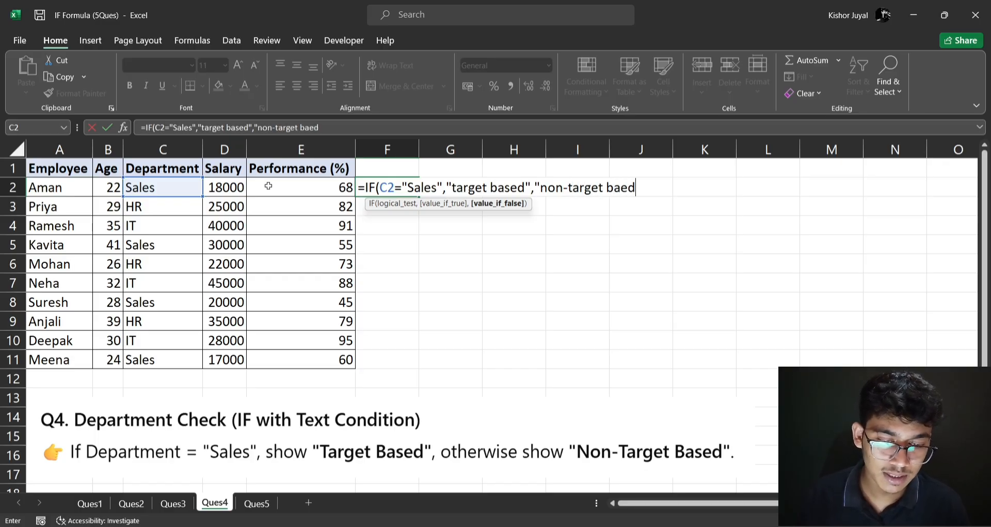
pyautogui.press('BackSpace')
pyautogui.press('BackSpace')
pyautogui.write('sed")')
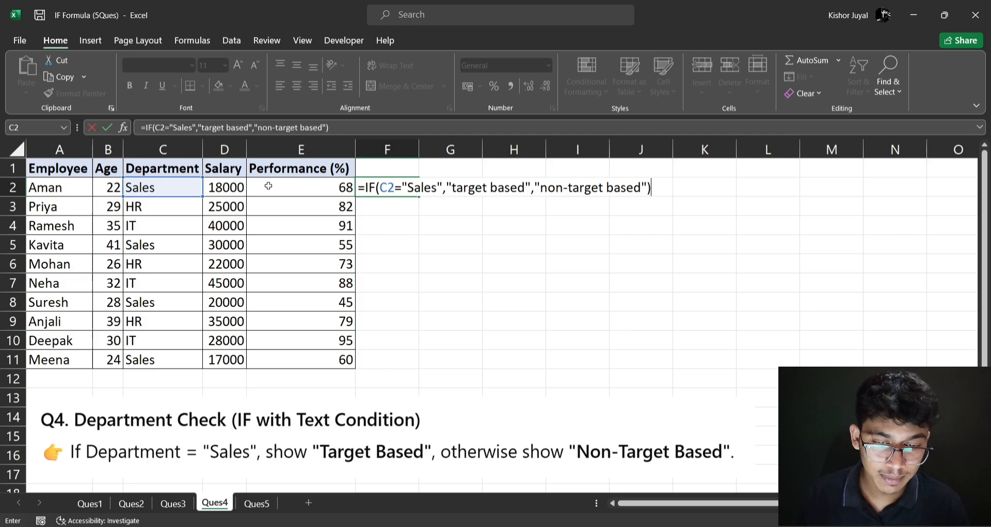
pyautogui.press('Return')
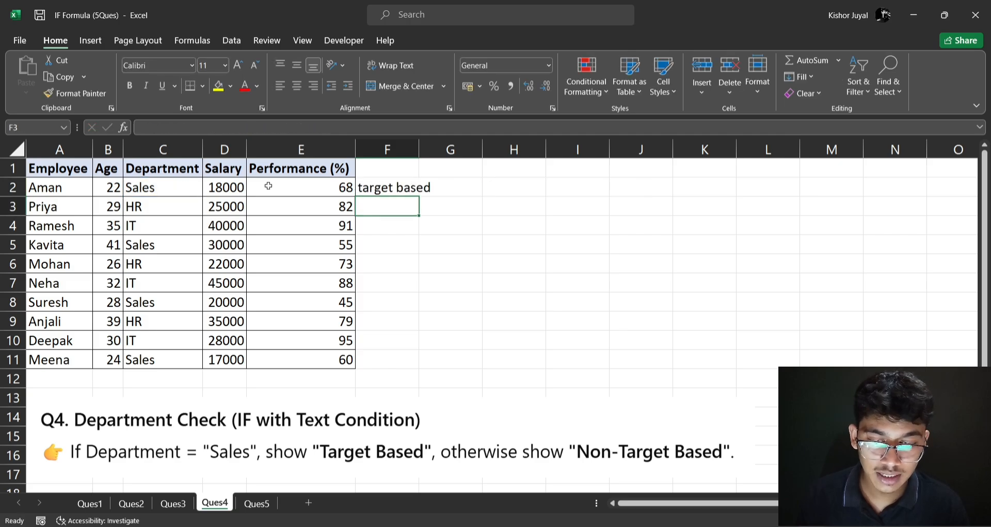
# Fill the department check formula from F2 down through F11.
pyautogui.click(402, 185)
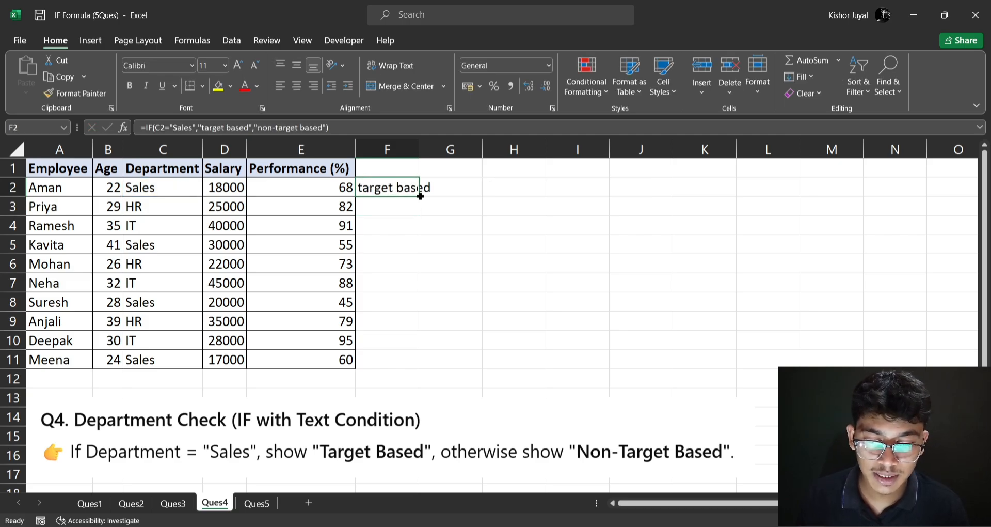
pyautogui.doubleClick(419, 197)
pyautogui.click(484, 263)
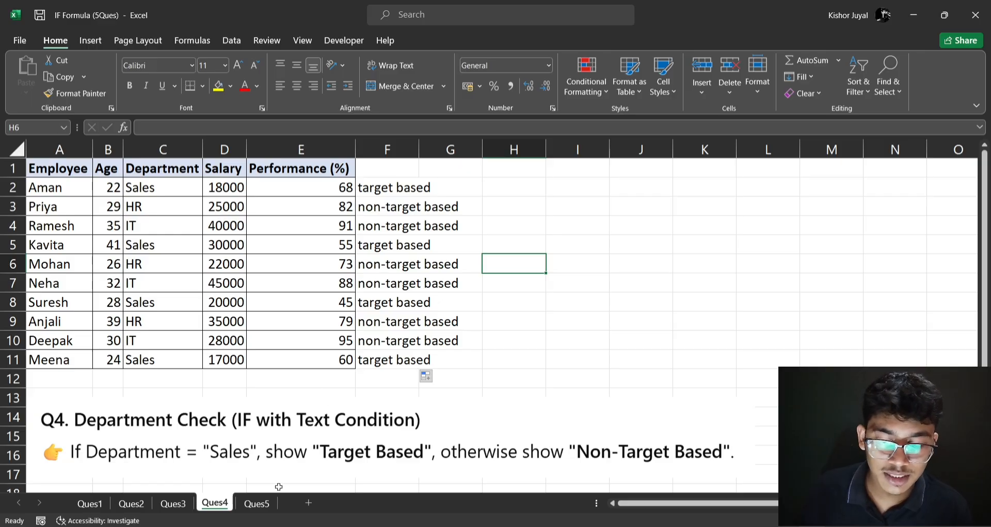
# On the Ques5 sheet, start an IF formula in F2 with a nested AND function as its logical test.
pyautogui.click(256, 502)
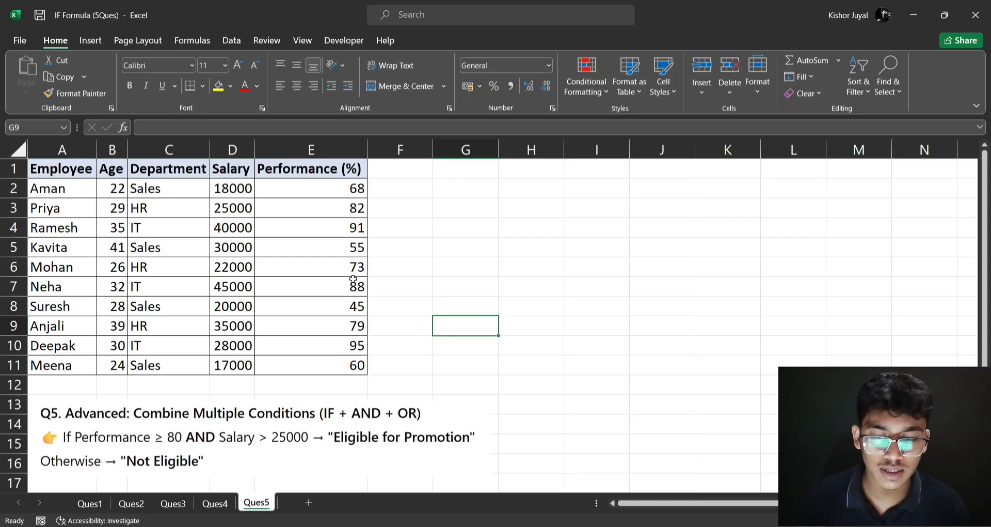
pyautogui.click(383, 190)
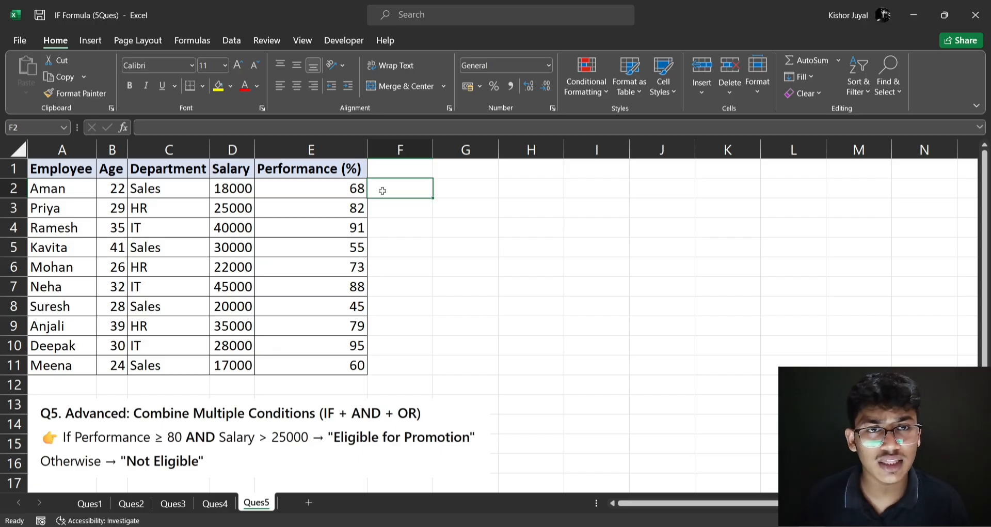
pyautogui.write('=')
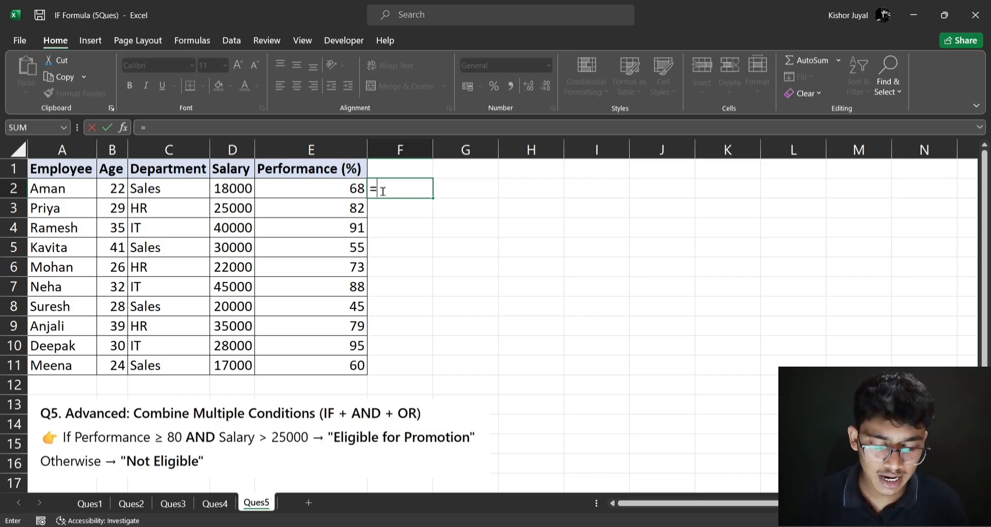
pyautogui.write('f')
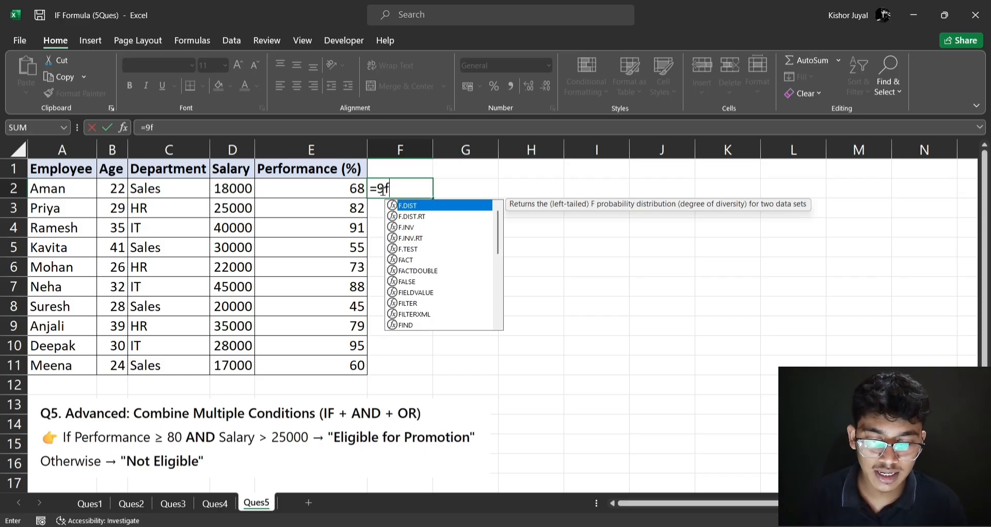
pyautogui.press('BackSpace')
pyautogui.write('if')
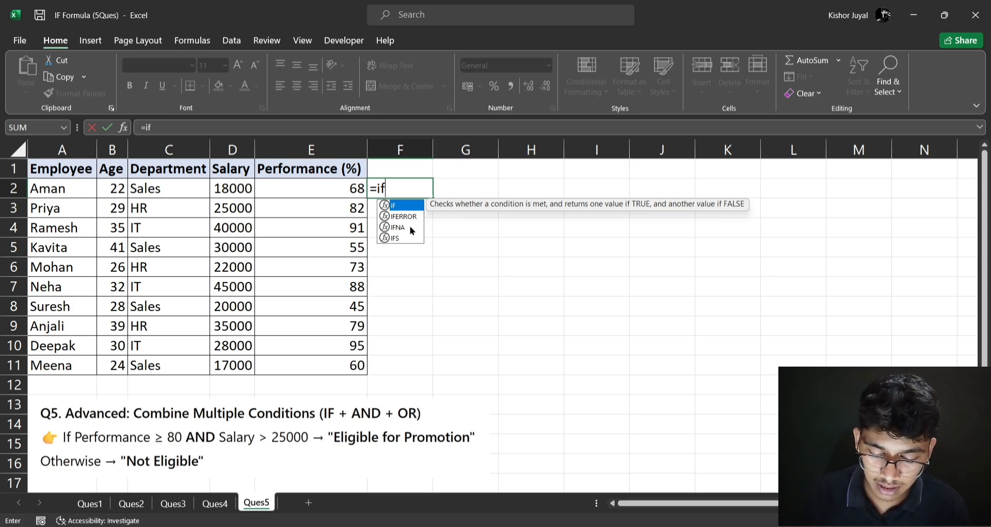
pyautogui.press('Tab')
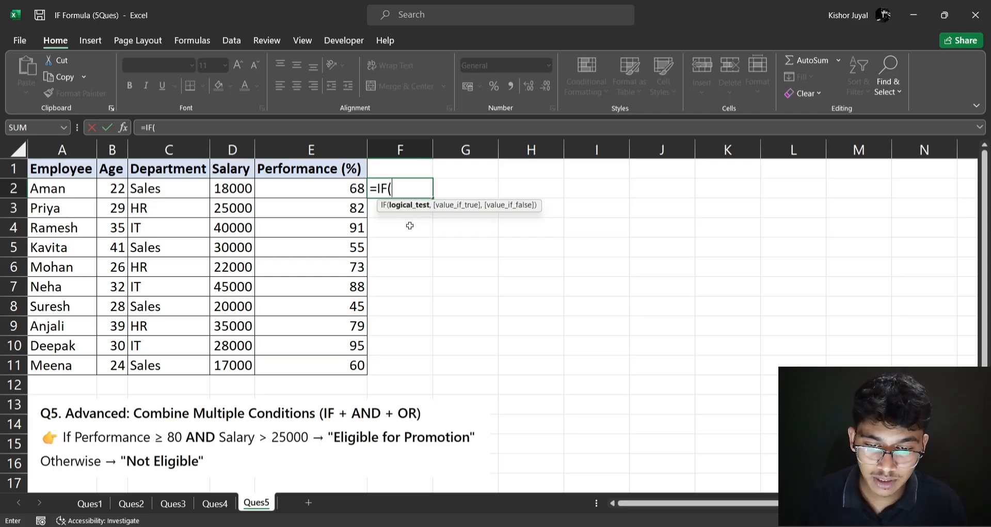
pyautogui.write('and')
pyautogui.press('Tab')
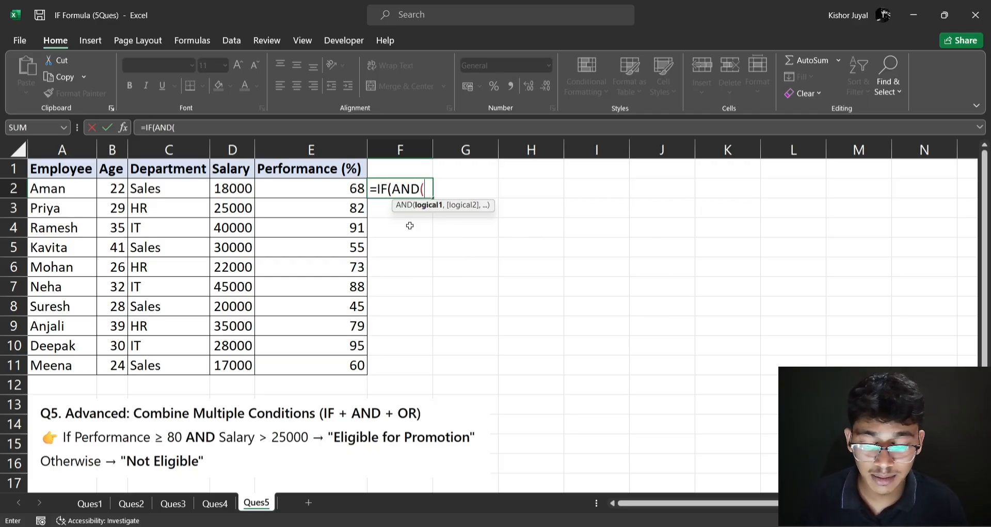
# Enter E2>=80 and D2>25000 as the AND conditions and close the AND function.
pyautogui.click(329, 182)
pyautogui.write('>')
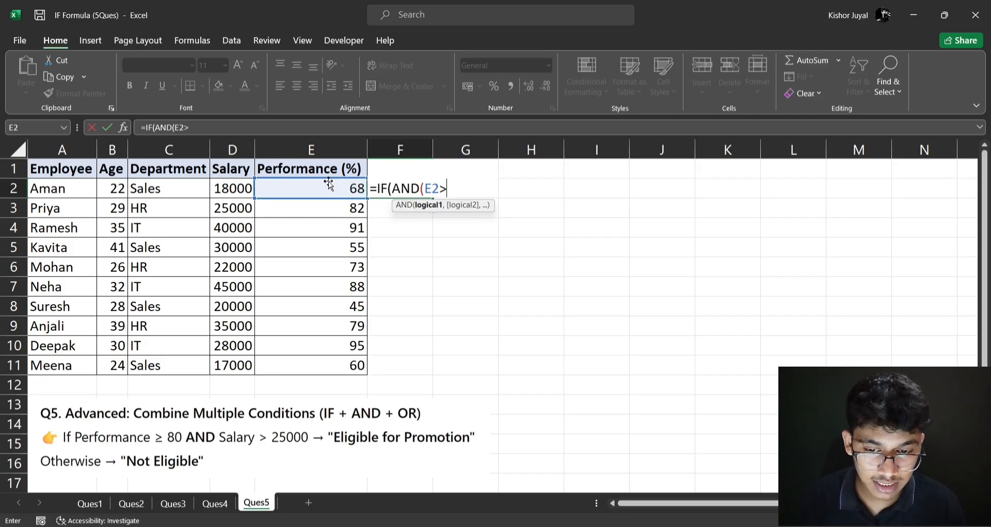
pyautogui.write('=80,')
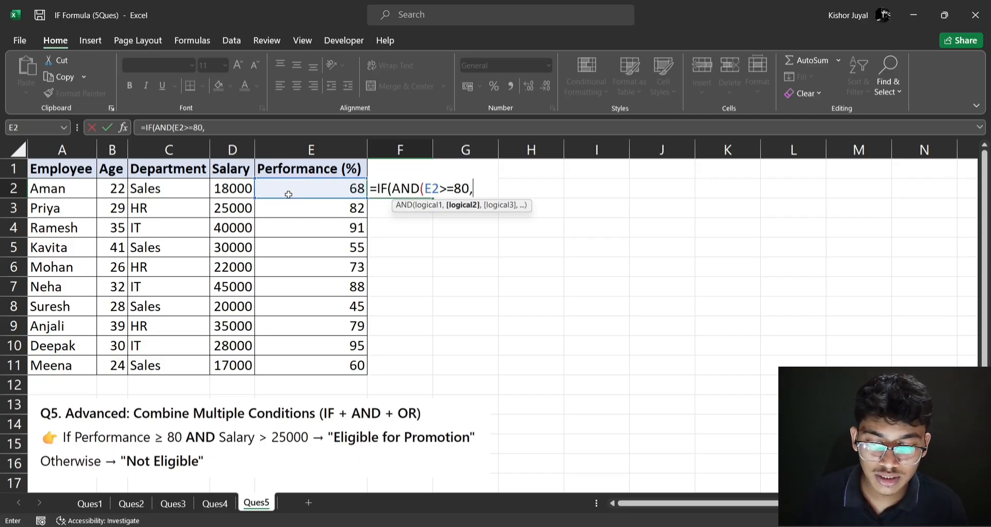
pyautogui.click(238, 190)
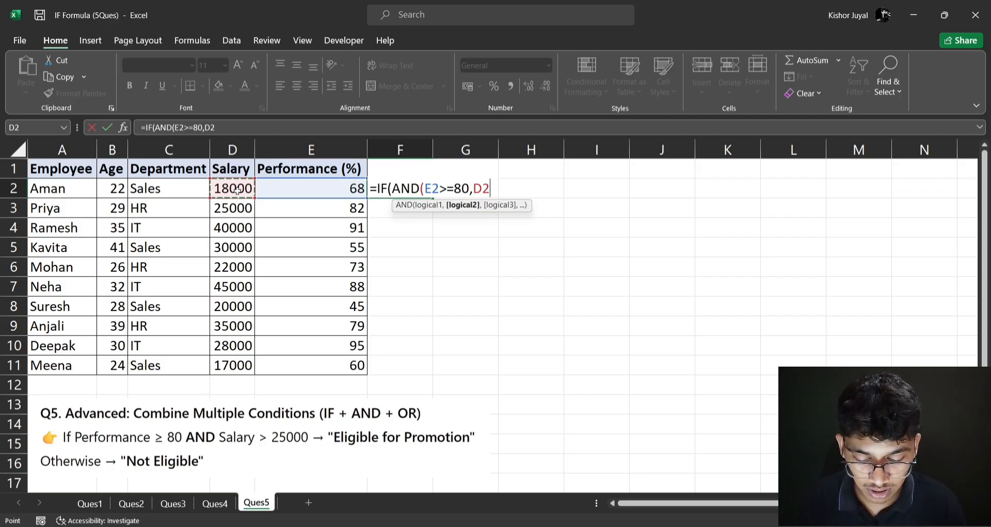
pyautogui.write('>')
pyautogui.write('25000,')
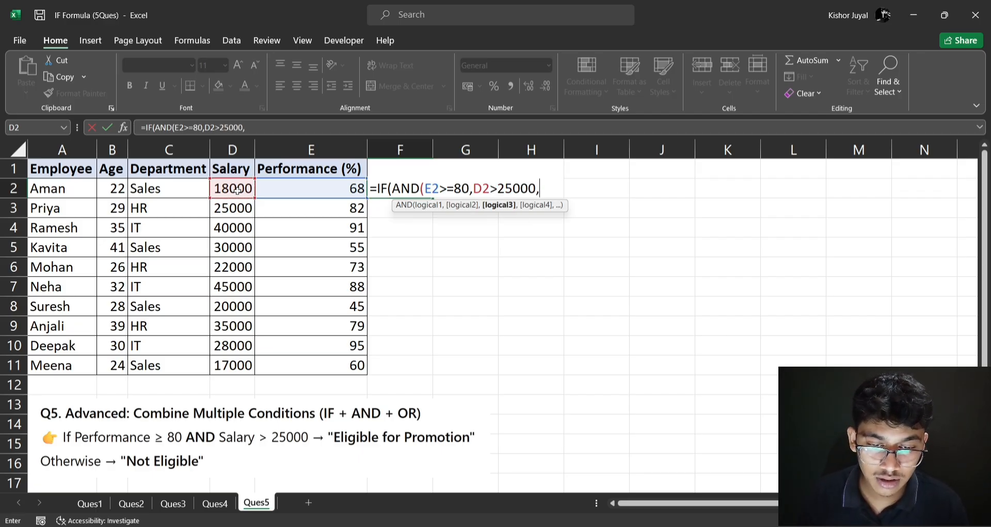
pyautogui.press('BackSpace')
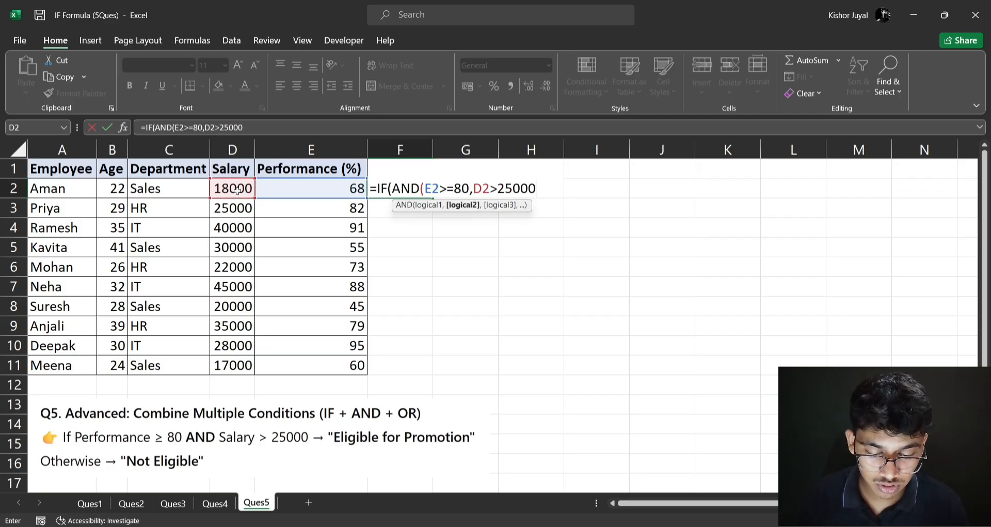
pyautogui.write('),')
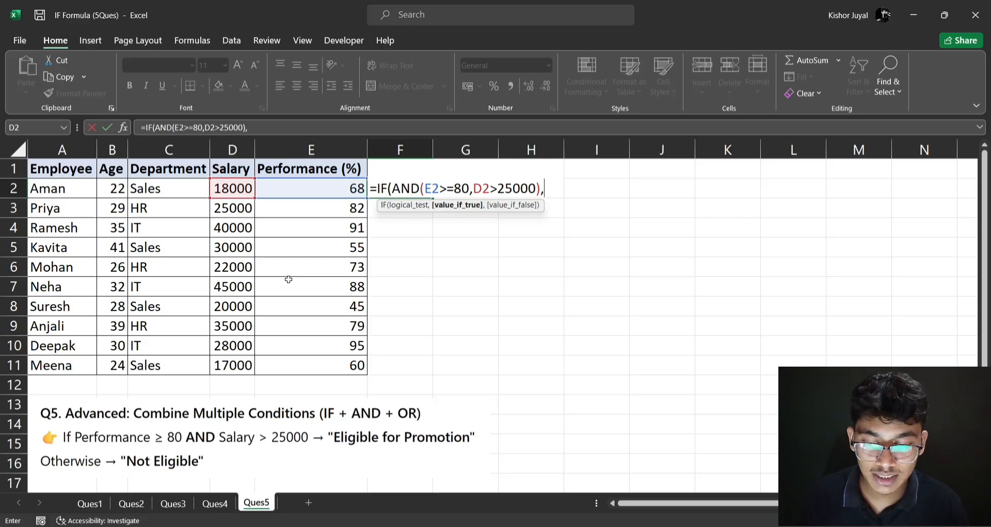
# Add "eligible for promotion" as the true value of the IF formula.
pyautogui.write('"ele')
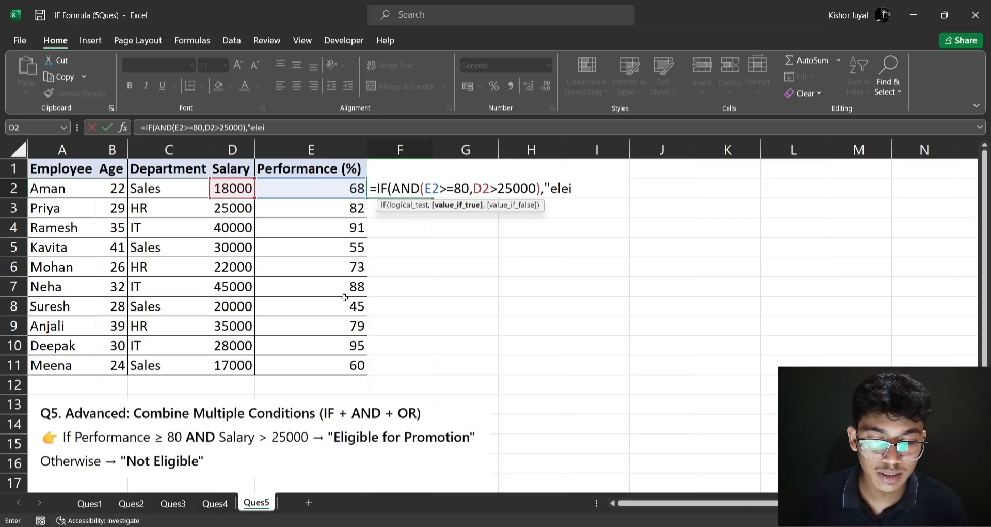
pyautogui.press('BackSpace')
pyautogui.write('igiblefo')
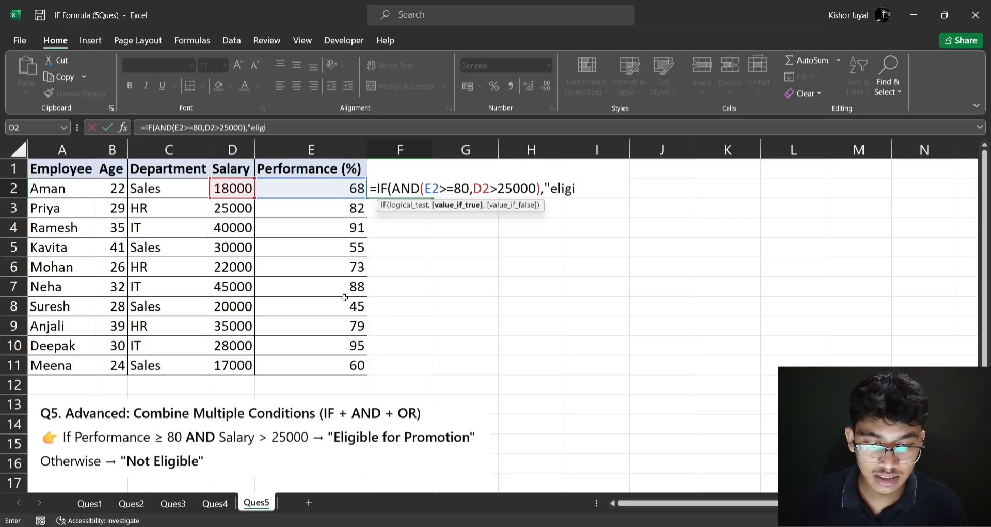
pyautogui.press('BackSpace')
pyautogui.press('BackSpace')
pyautogui.write('for promotion')
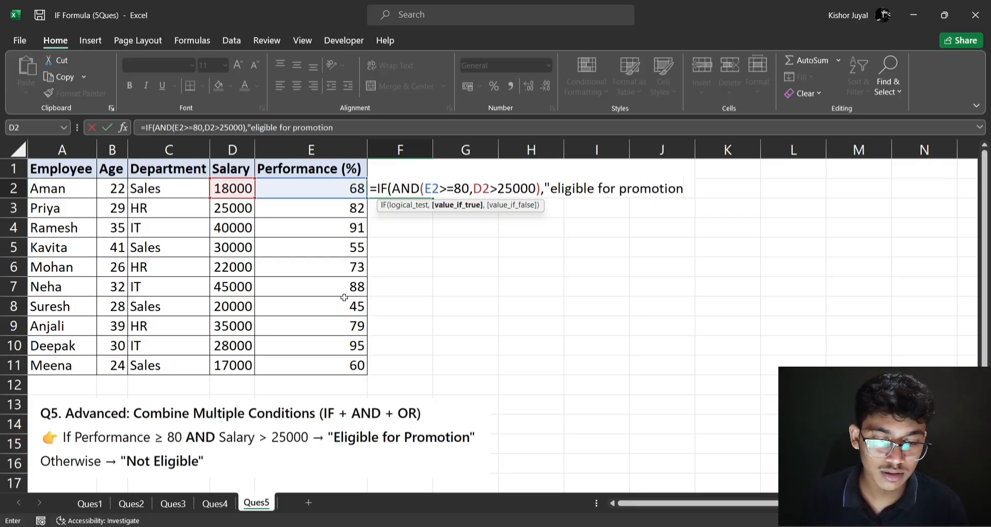
pyautogui.write('",')
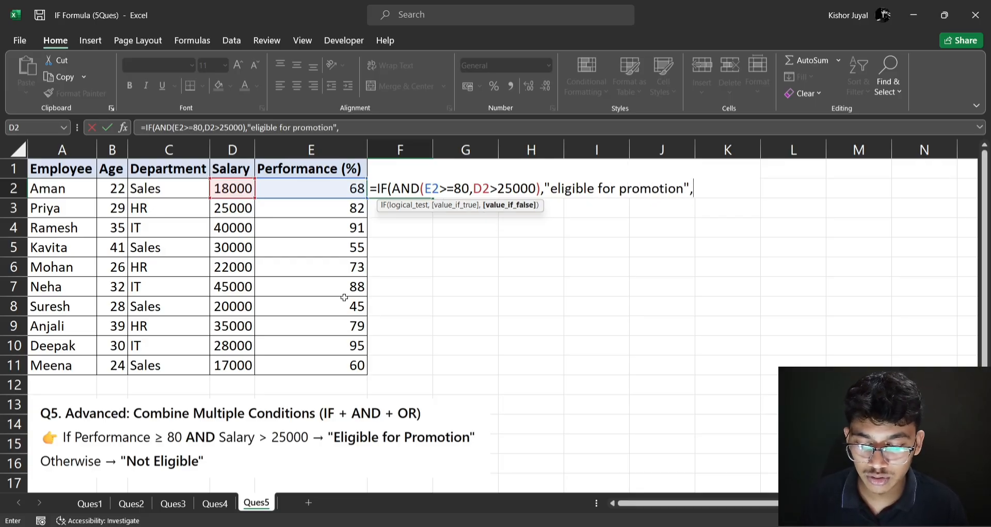
# Add "not eligible" as the false value of the IF formula, close the function and enter the formula in F2.
pyautogui.write('No')
pyautogui.press('BackSpace')
pyautogui.press('BackSpace')
pyautogui.write('n')
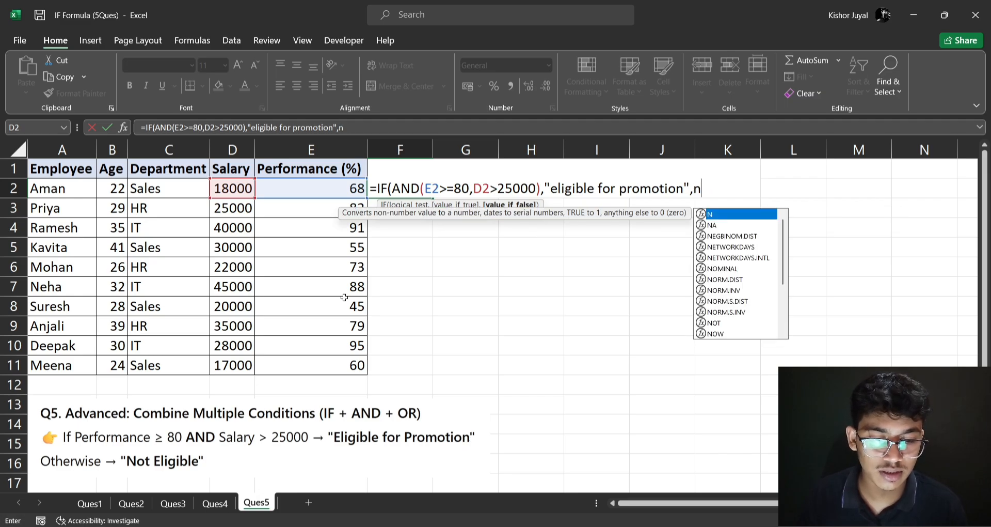
pyautogui.press('BackSpace')
pyautogui.write('"not e')
pyautogui.write('ligibl')
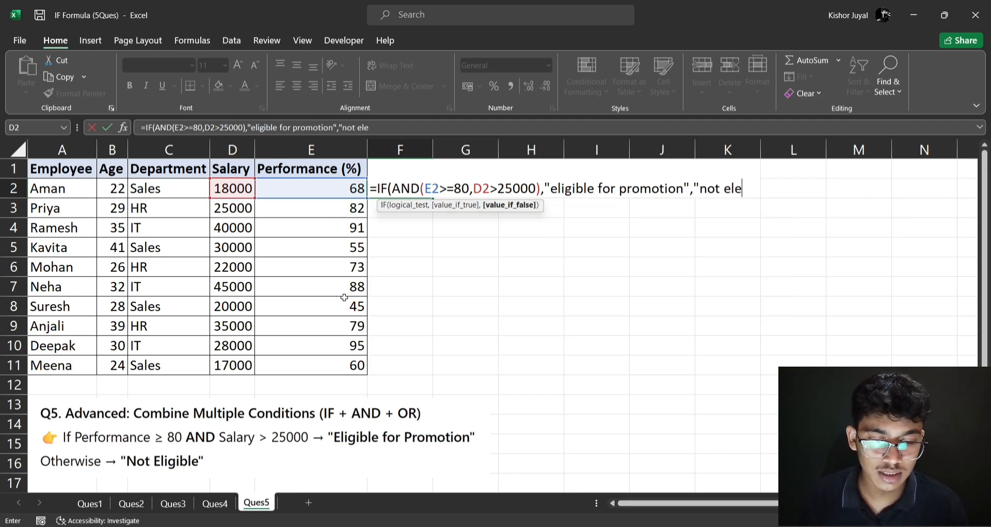
pyautogui.write('e')
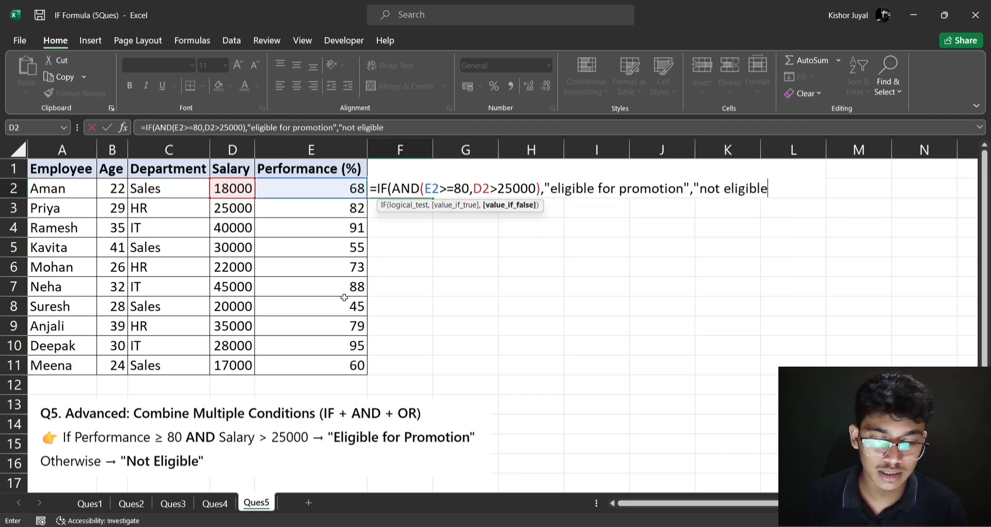
pyautogui.write('"')
pyautogui.press('BackSpace')
pyautogui.write('")')
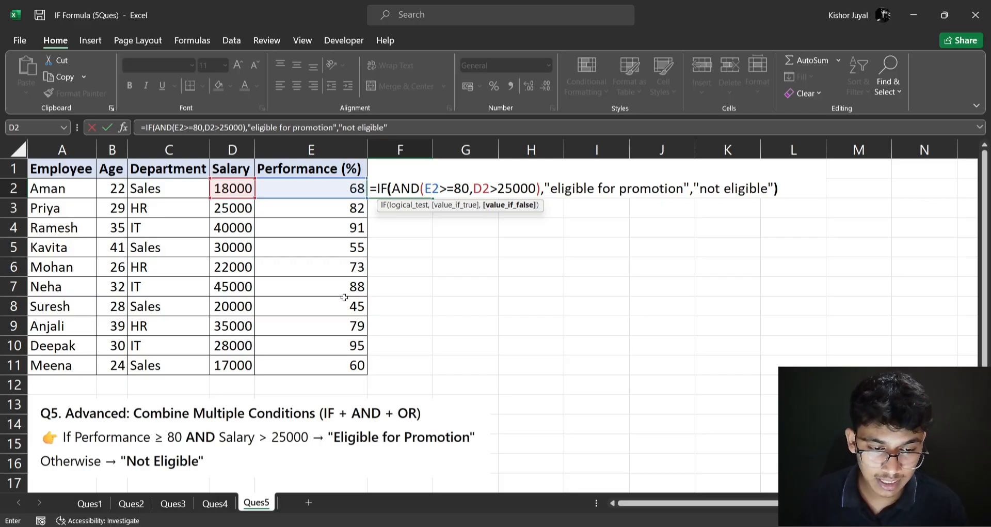
pyautogui.press('Return')
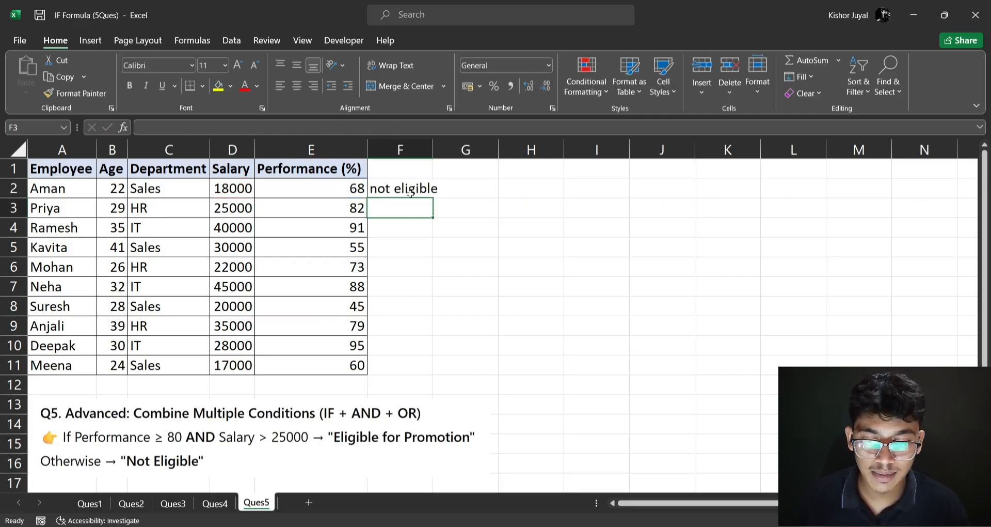
# Fill the promotion eligibility formula from F2 down through F11.
pyautogui.click(411, 193)
pyautogui.doubleClick(433, 198)
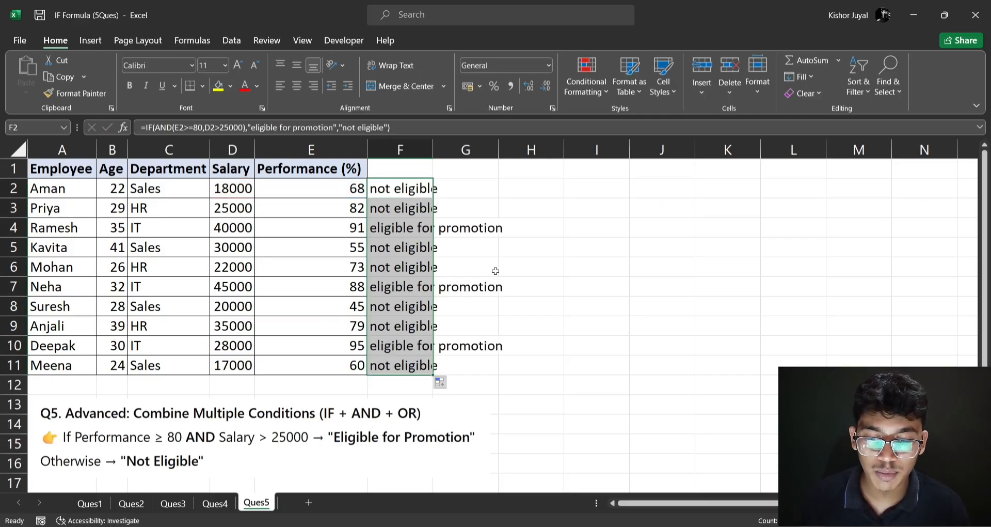
pyautogui.click(494, 269)
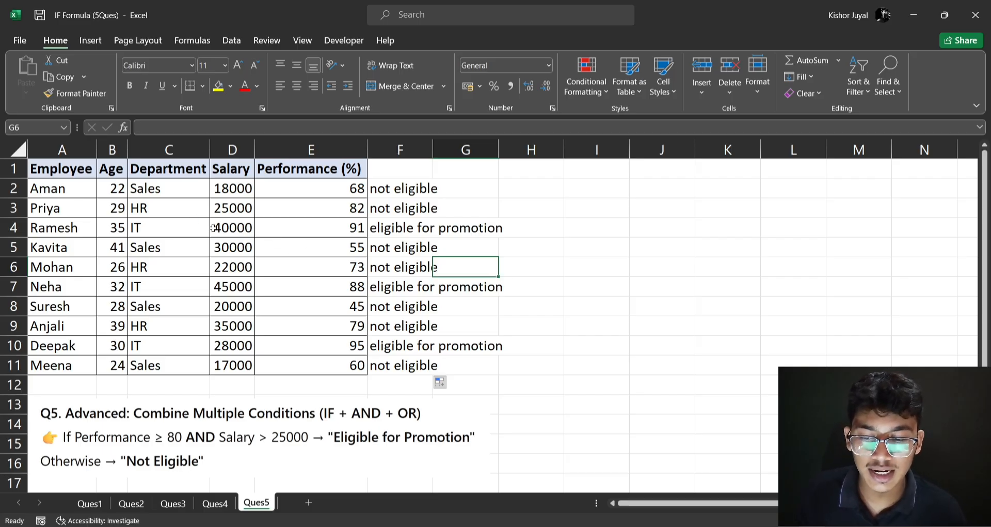
# Check the performance and salary values in row 4 against the promotion conditions.
pyautogui.click(122, 226)
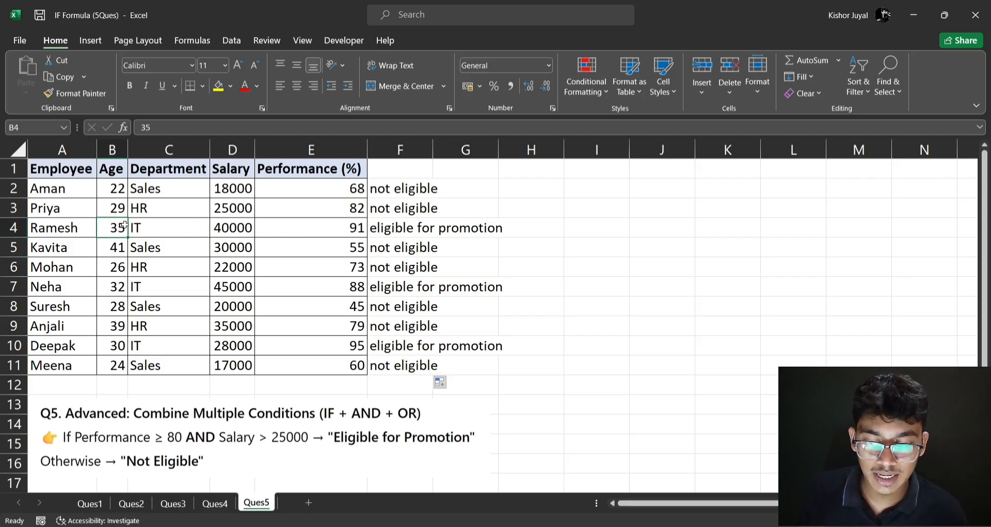
pyautogui.click(336, 229)
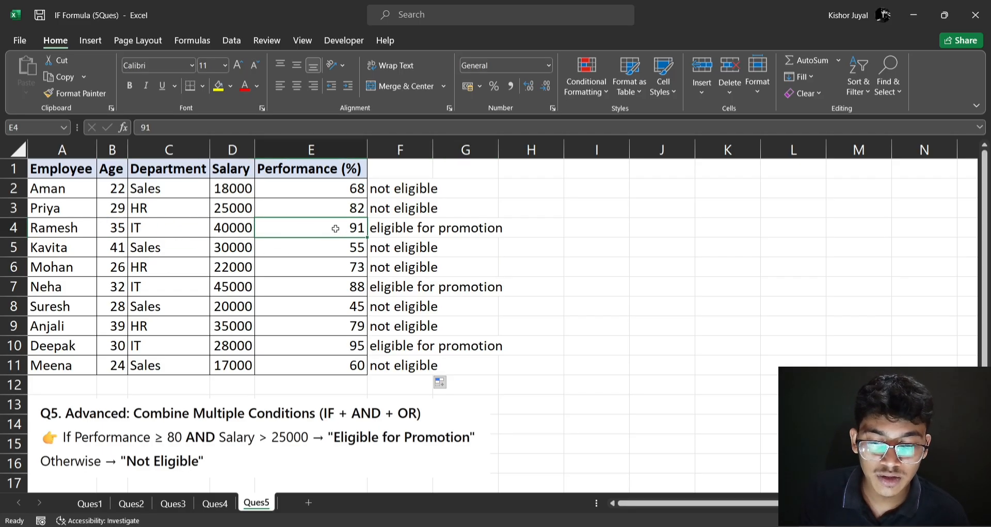
pyautogui.click(243, 227)
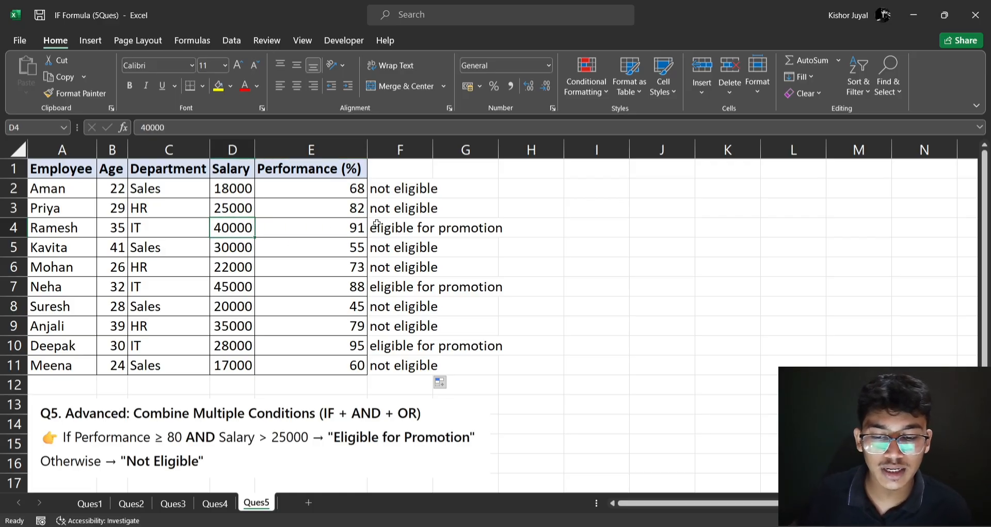